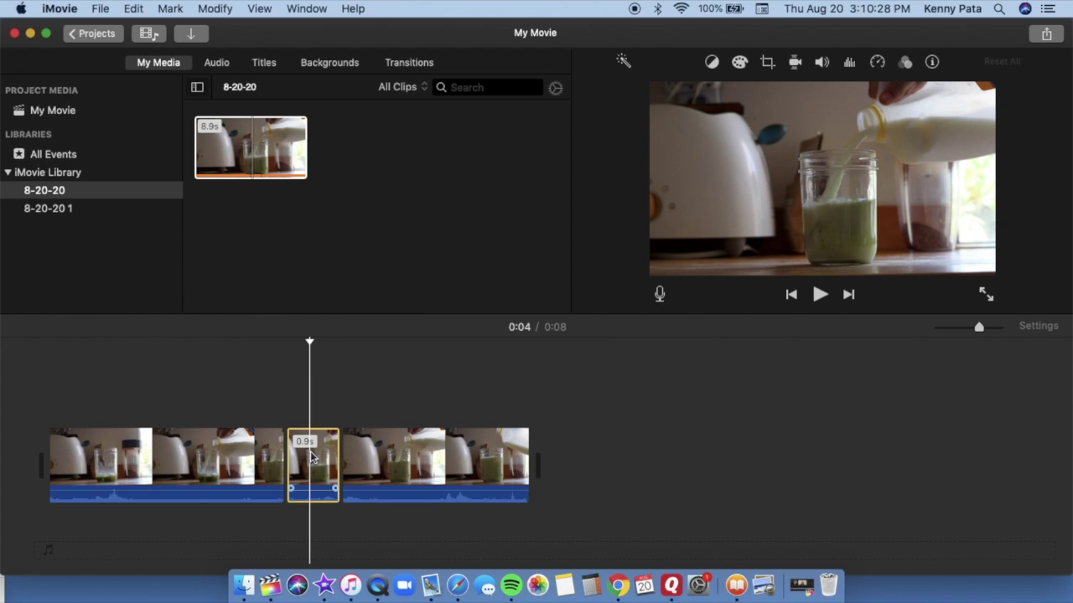
- Delete the 0.9-second middle clip and play back the two remaining smoothie clips
key(Delete)
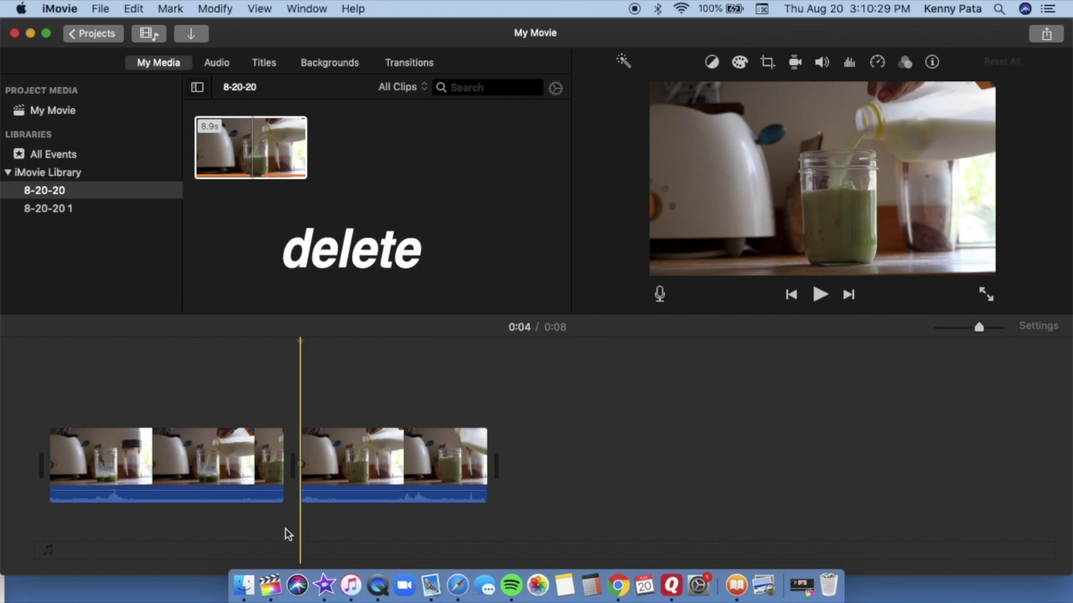
key(space)
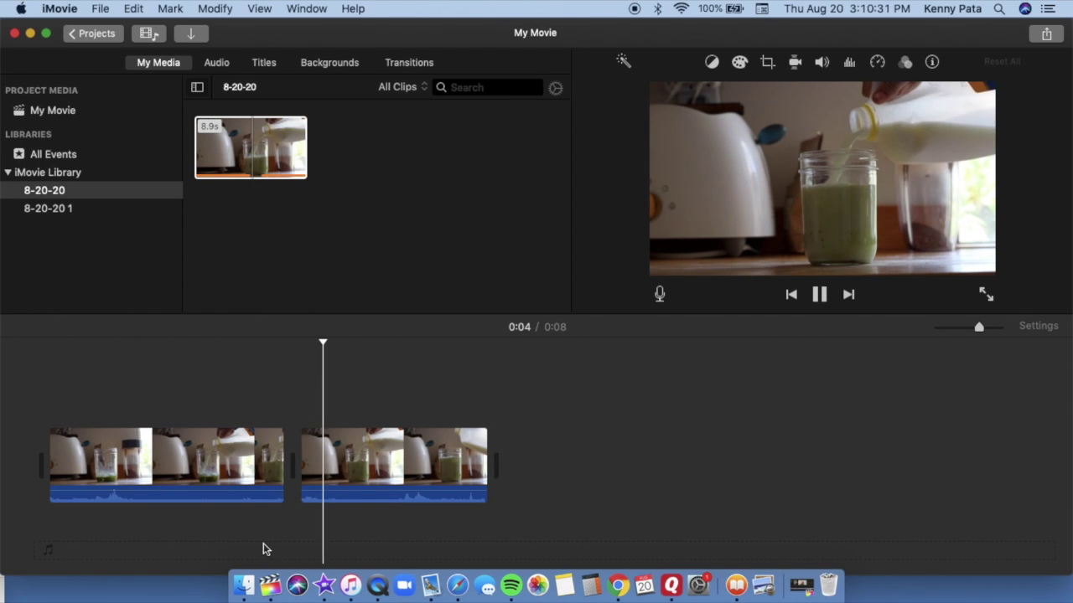
key(space)
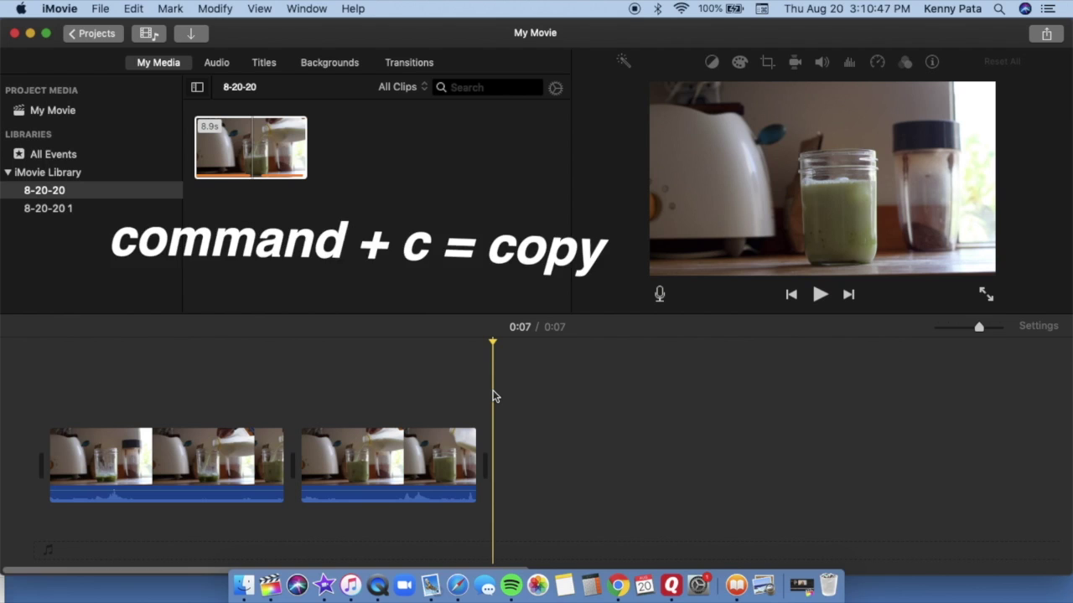
- Paste a copy of the clip at the movie's end, review it from 0:07, then delete it again
key(super+v)
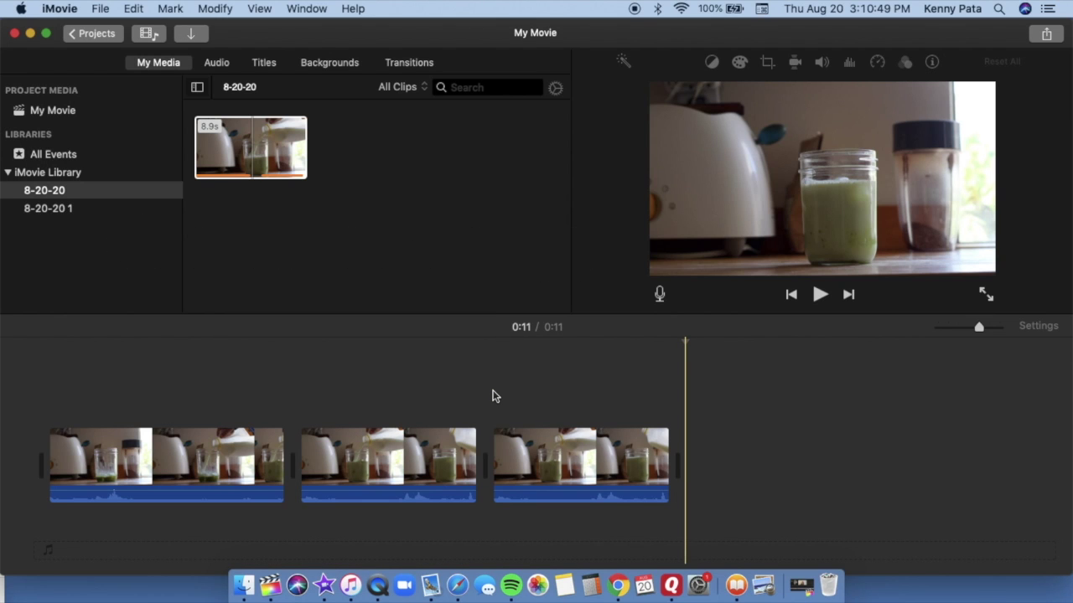
click(449, 399)
key(space)
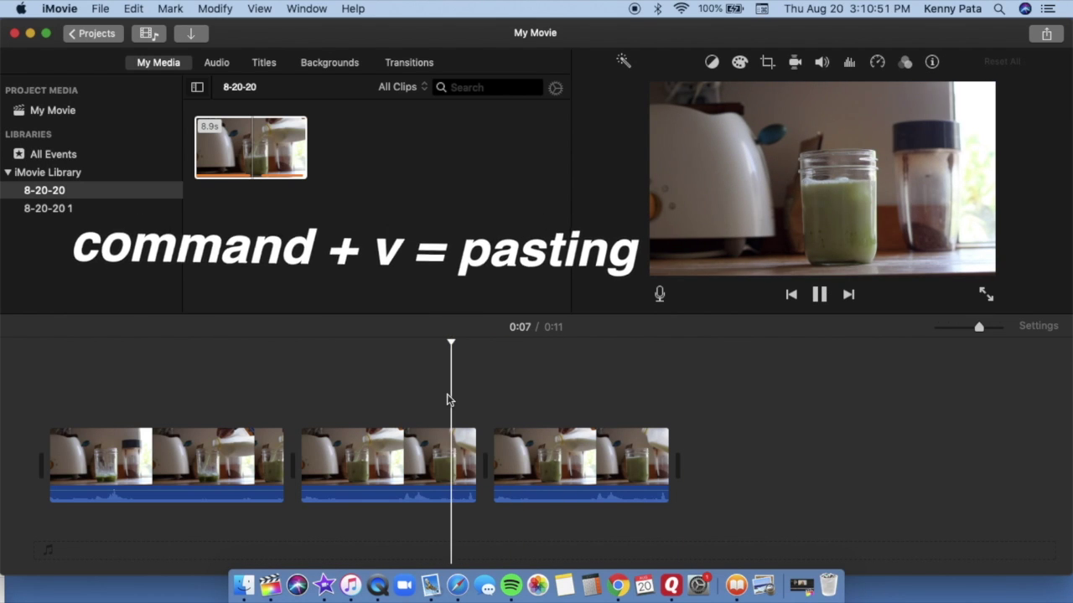
key(space)
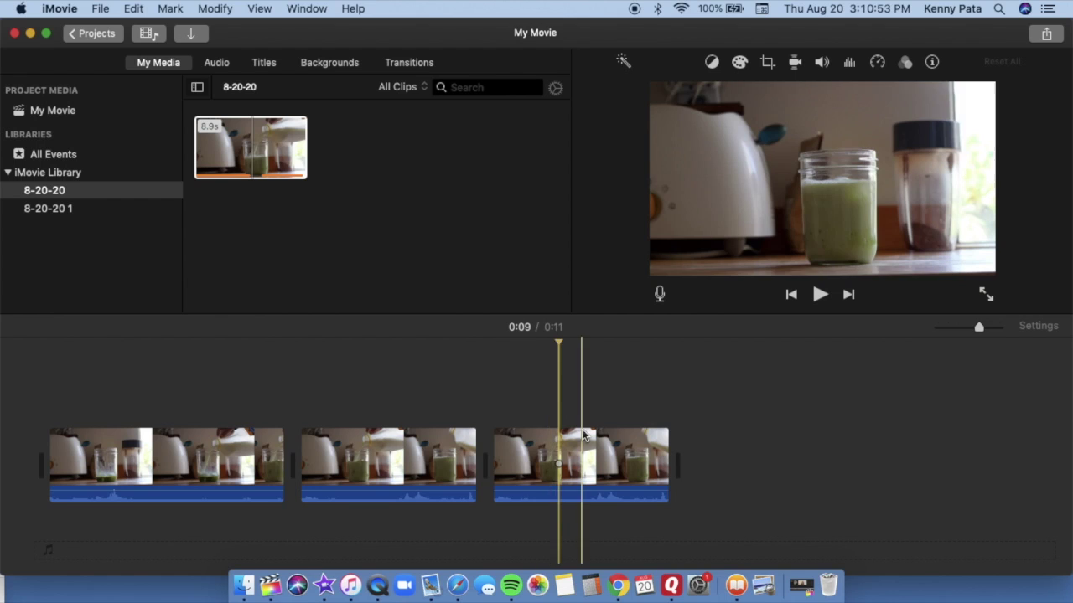
click(565, 453)
key(Delete)
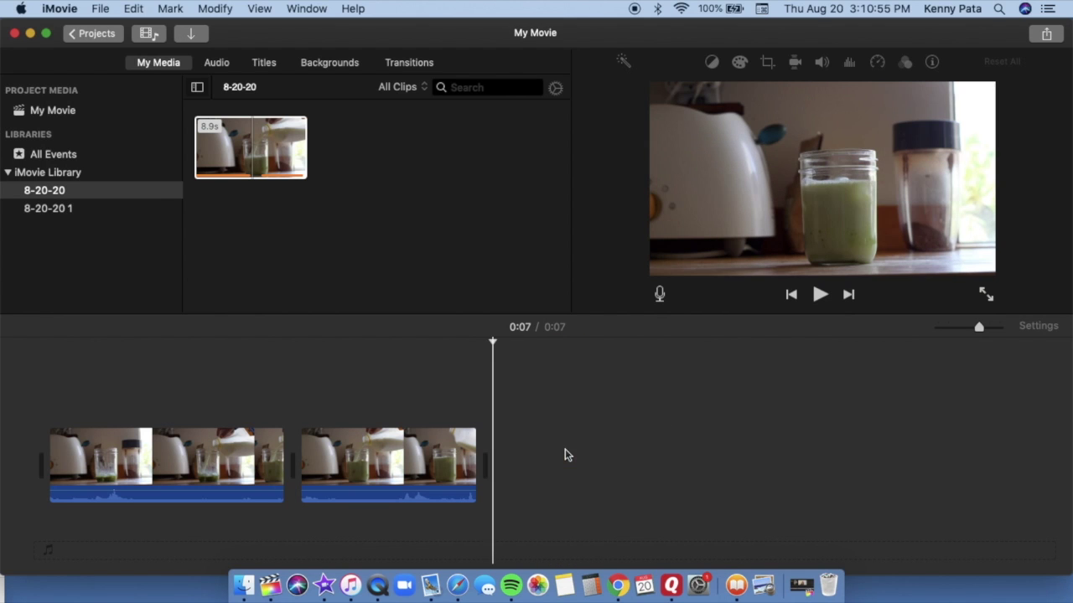
click(383, 457)
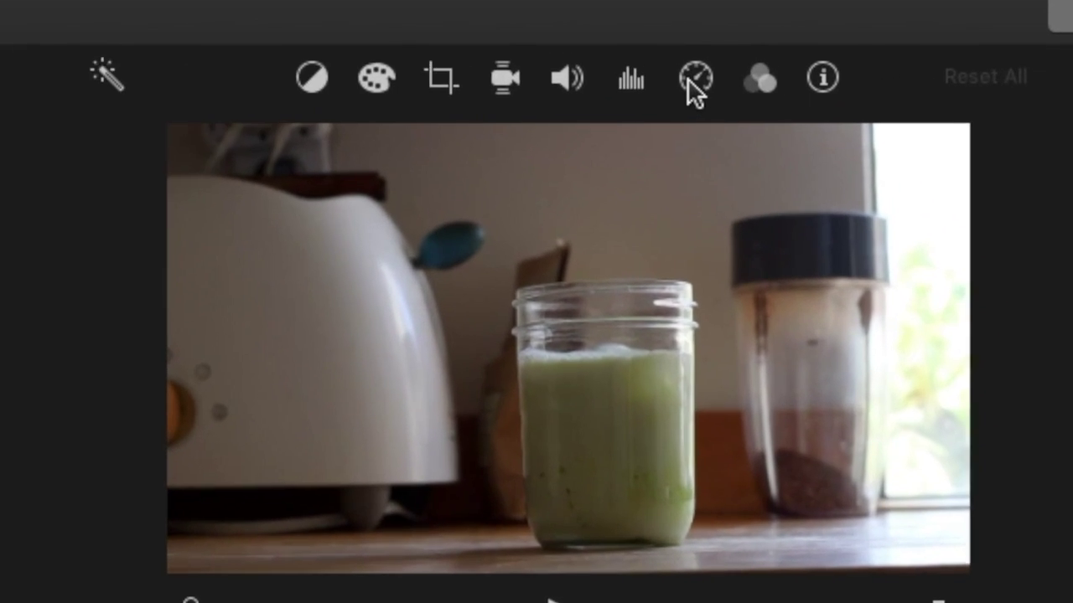
- Set the second smoothie clip's speed to Fast, play it back, then change it to Slow
click(690, 82)
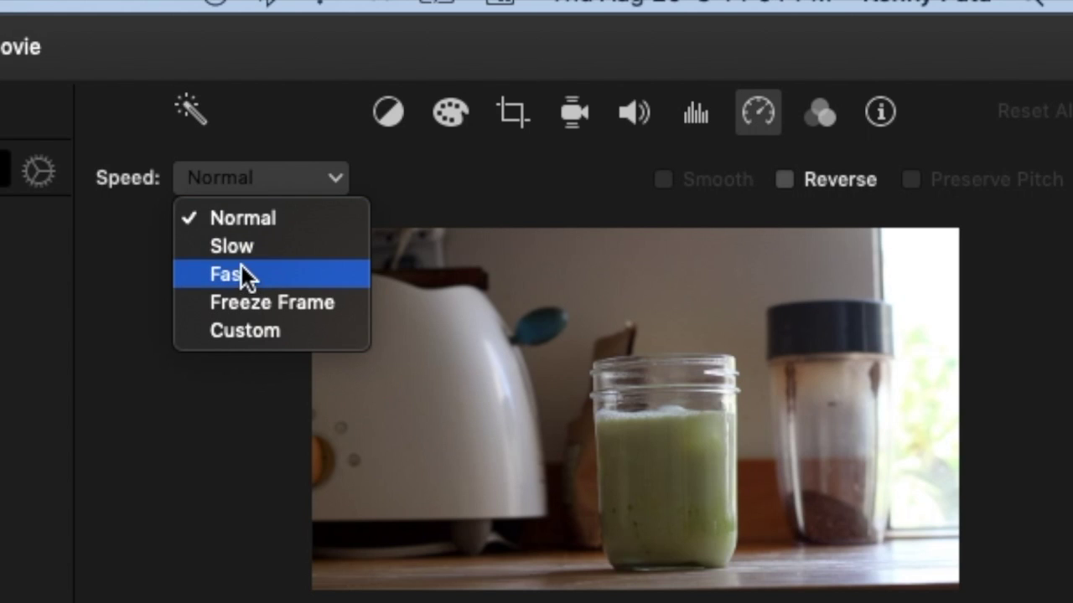
click(249, 276)
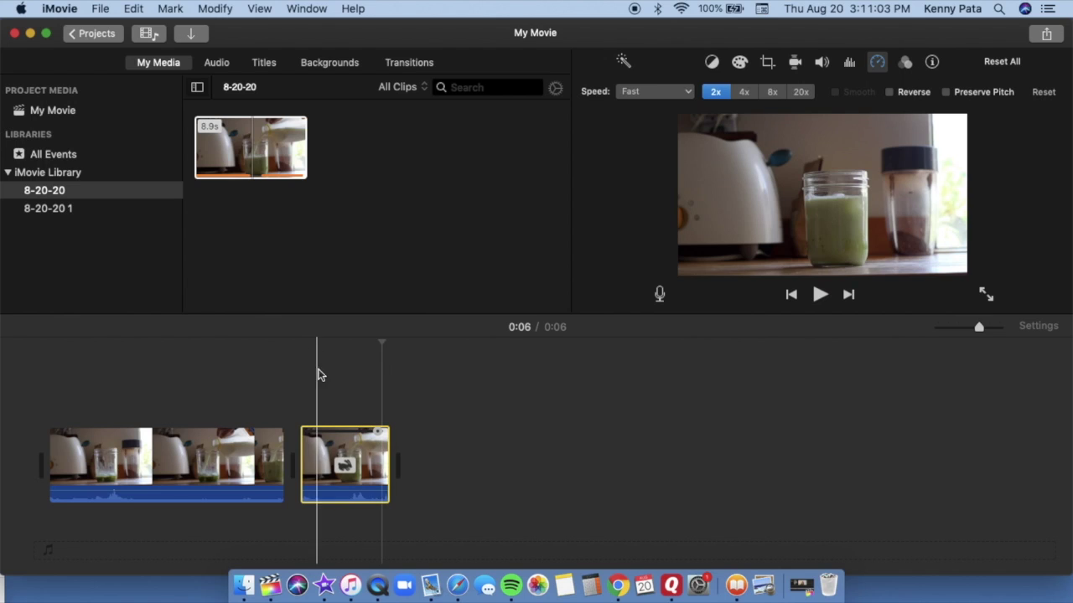
click(316, 377)
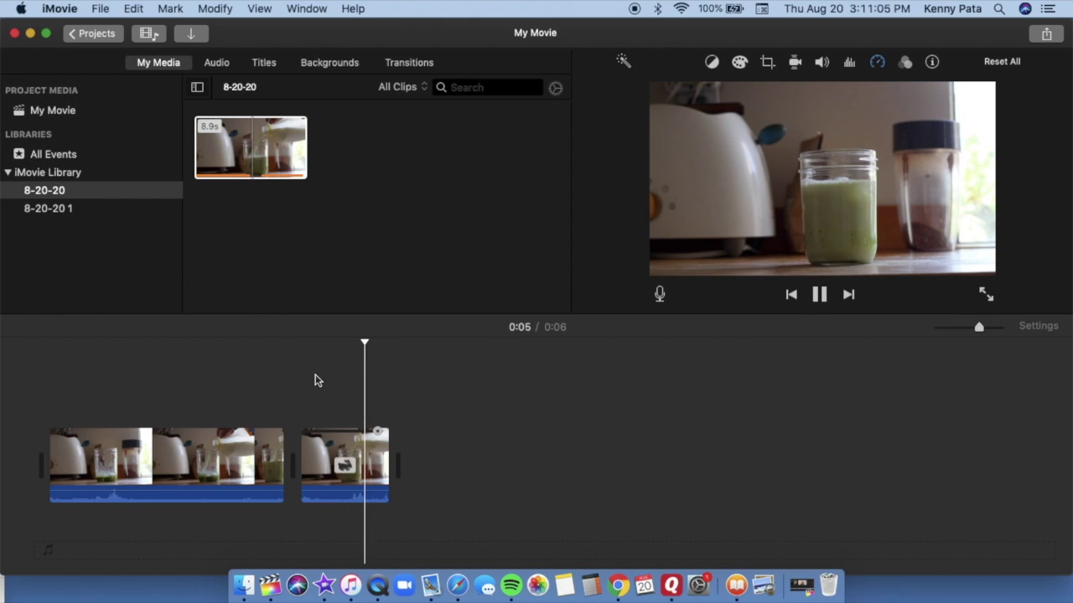
key(space)
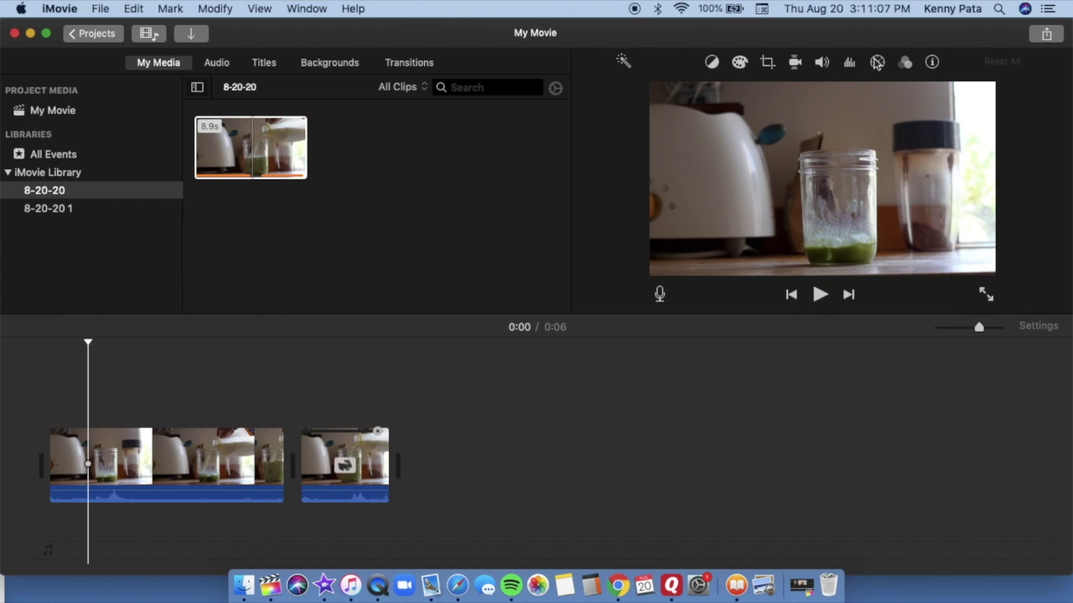
click(875, 62)
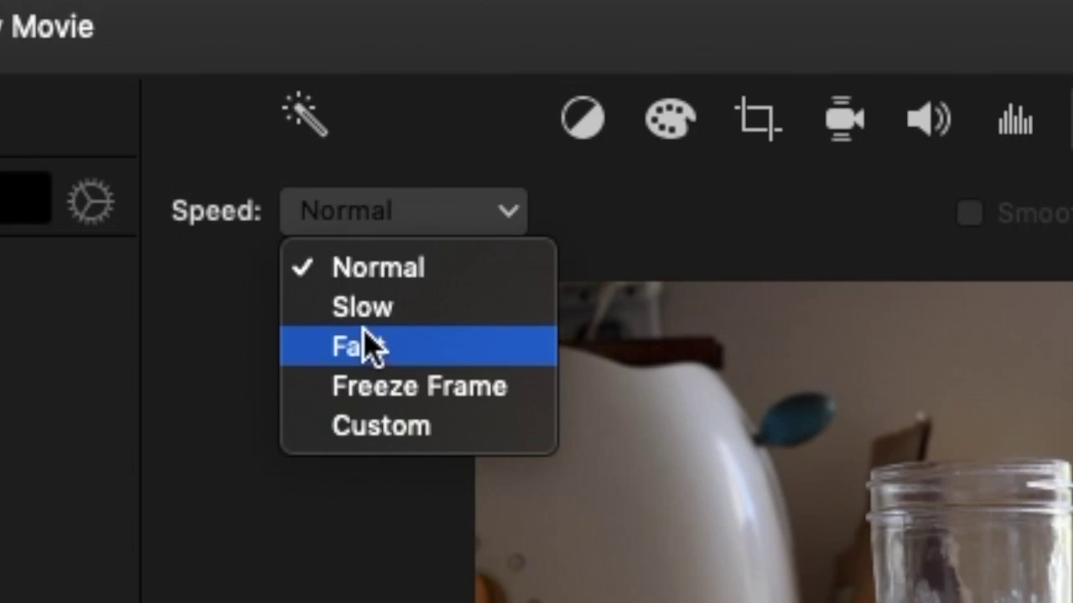
click(362, 310)
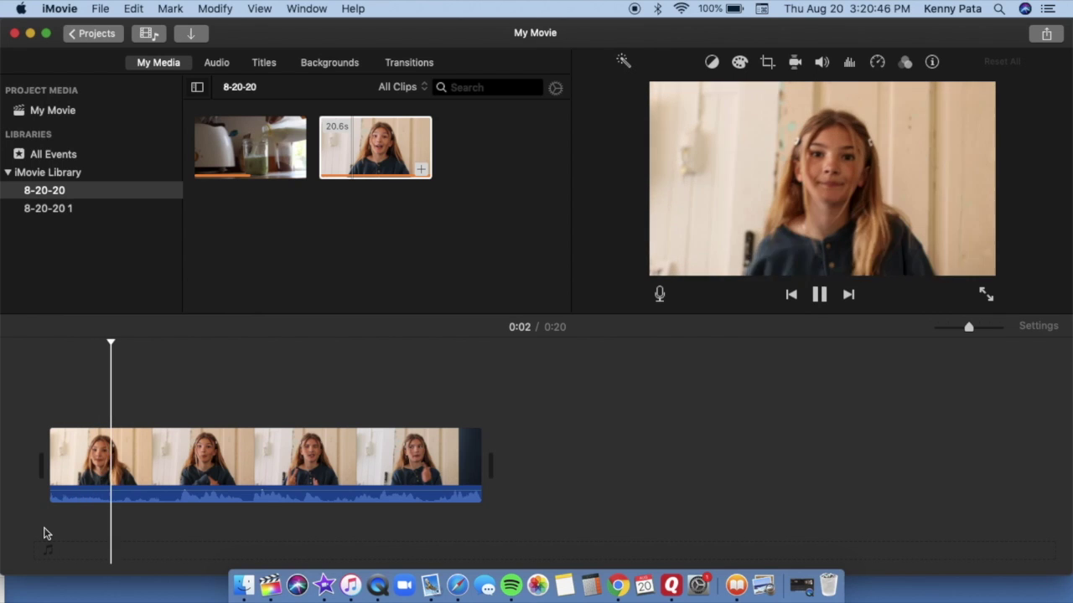
- Split the talking-head clip twice during playback to isolate a short middle piece
key(space)
key(super+b)
key(space)
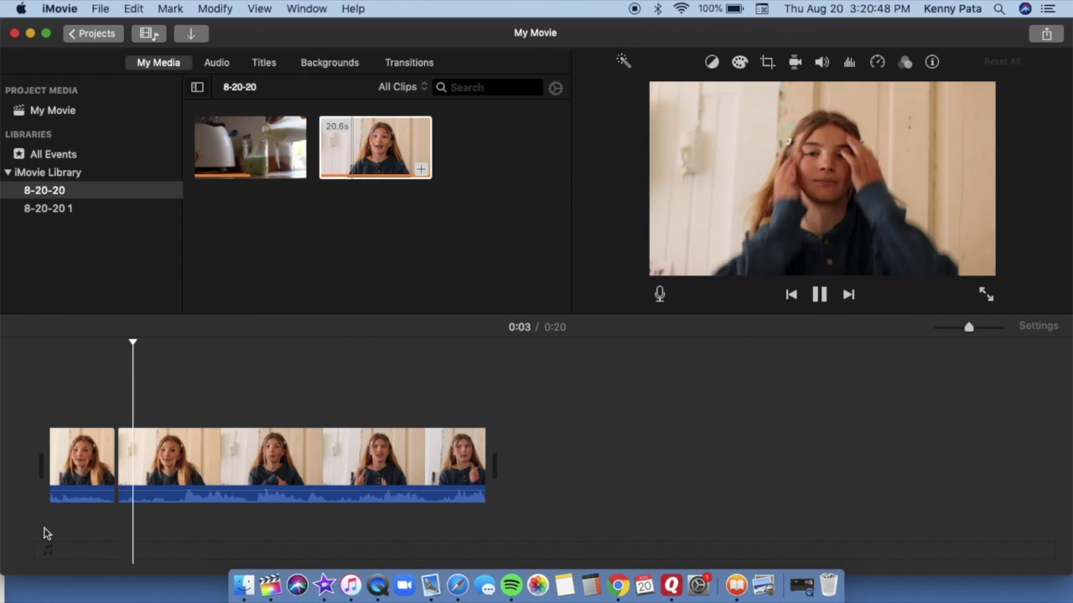
key(space)
key(super+b)
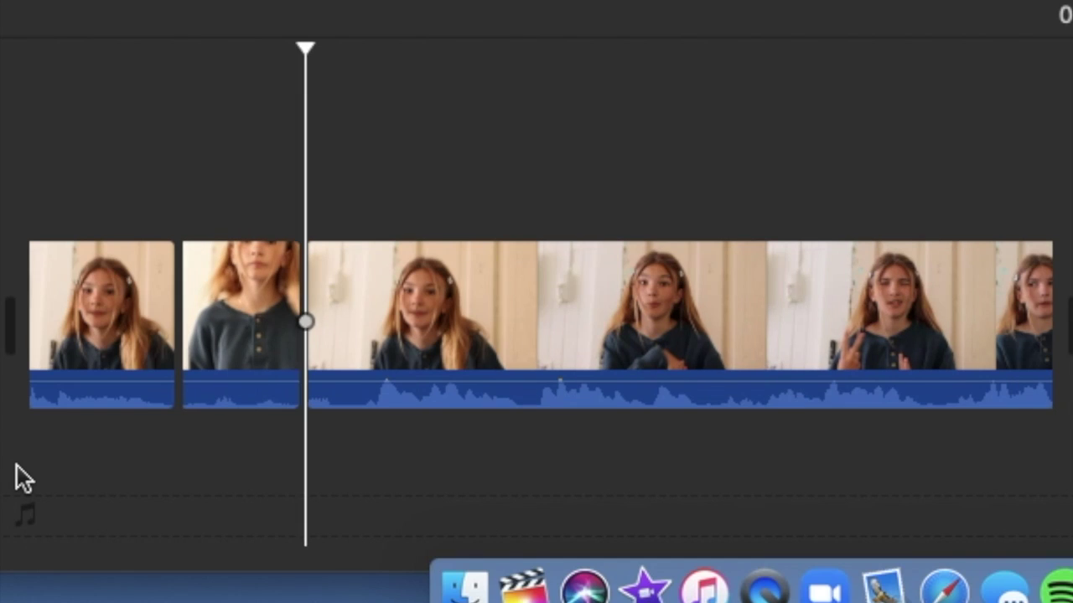
- Try cropping the middle piece to Fill and adjusting the area, then revert it to Fit and replay
click(181, 466)
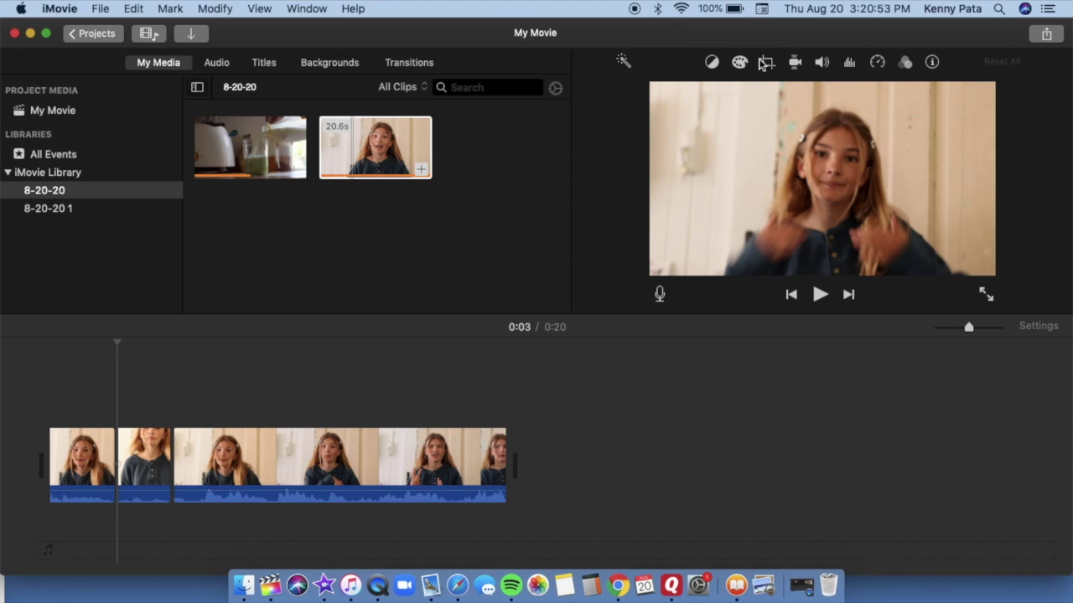
click(765, 63)
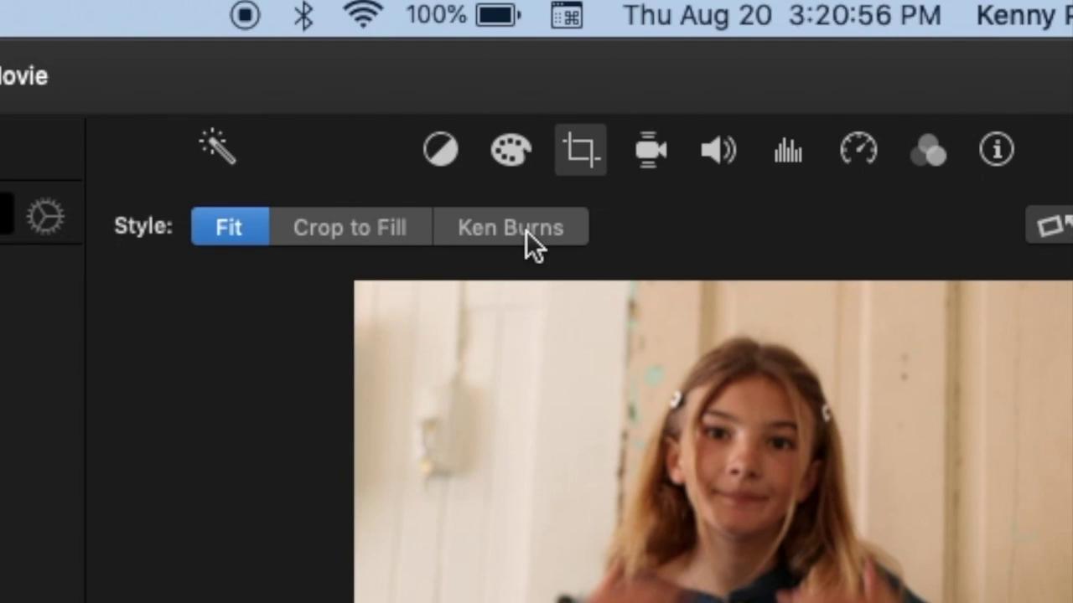
click(363, 224)
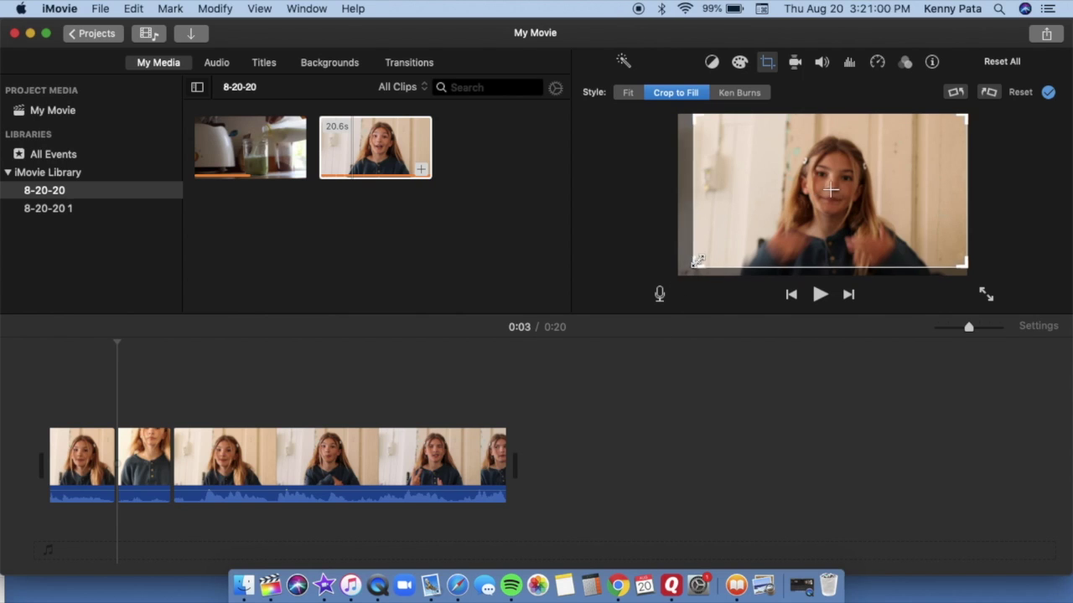
drag(715, 247, 723, 242)
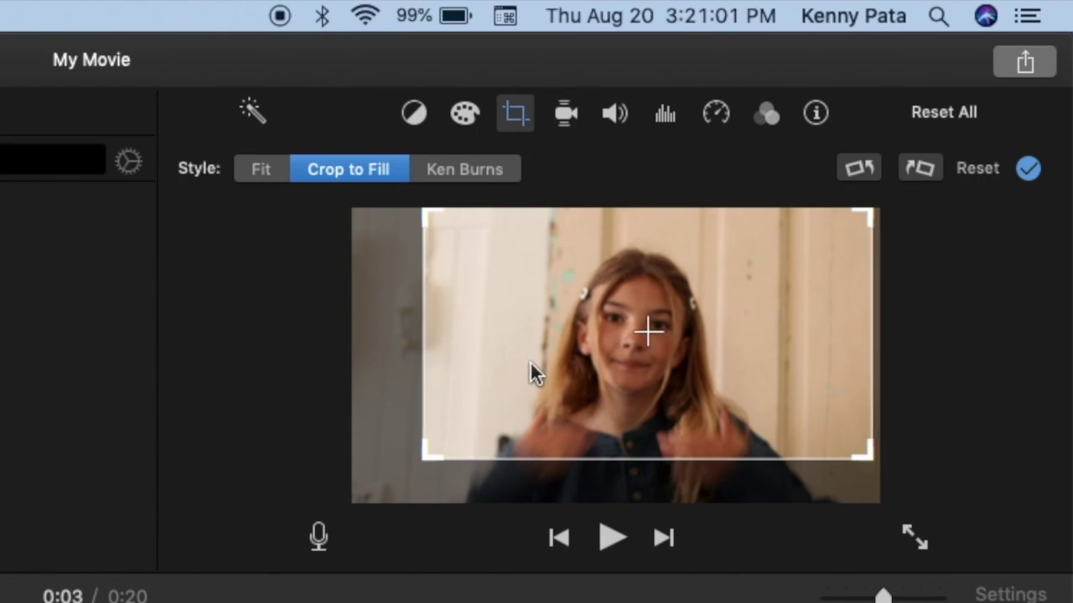
drag(530, 362, 507, 380)
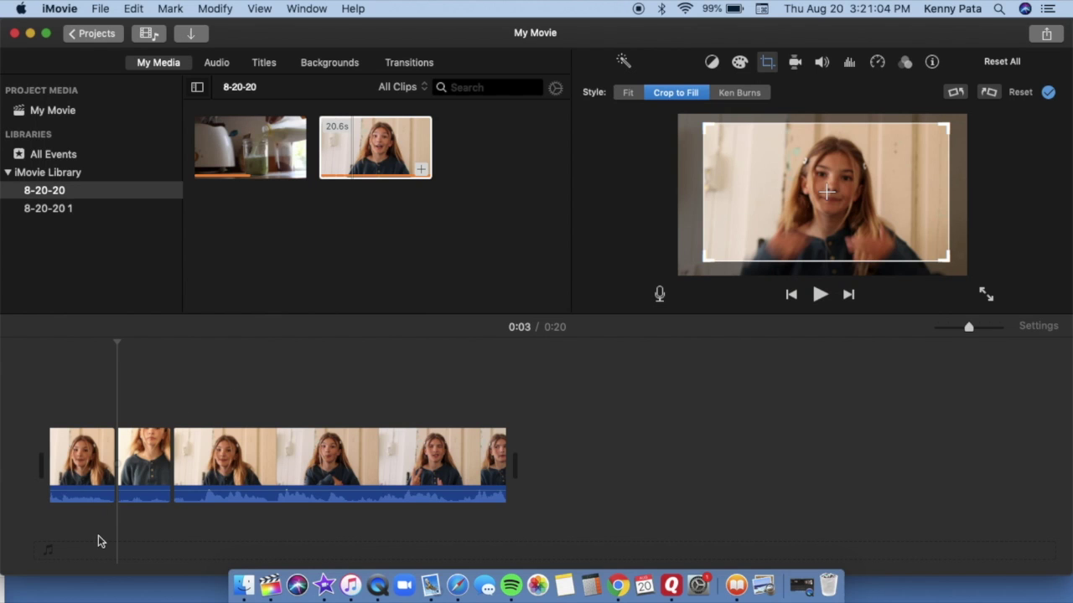
click(97, 541)
key(space)
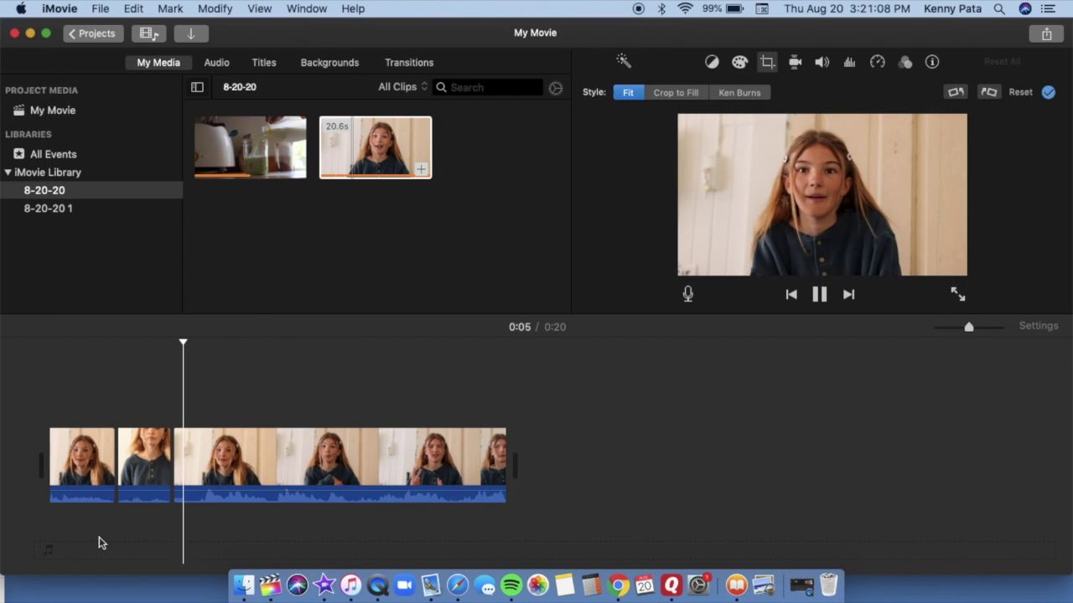
key(space)
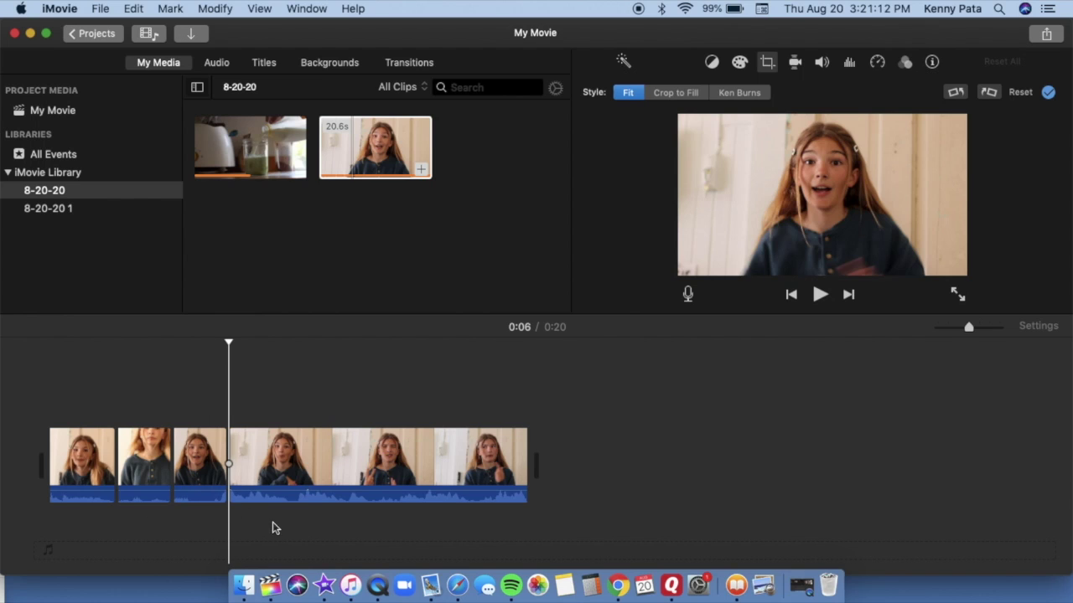
- Split the talking-head clip again near the six-second mark and select the new short piece
click(272, 528)
key(super+b)
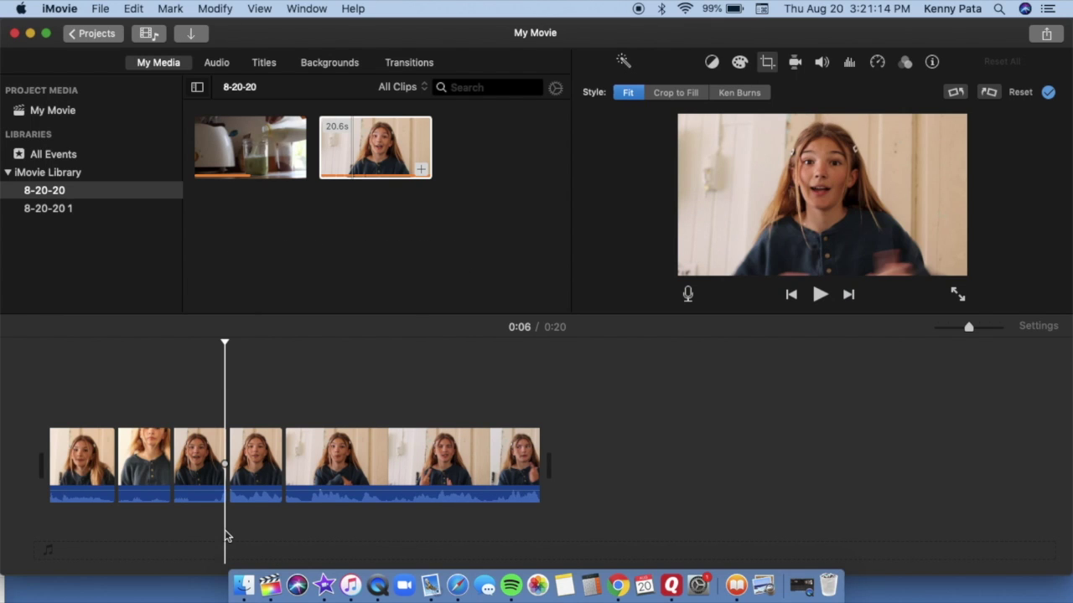
click(262, 393)
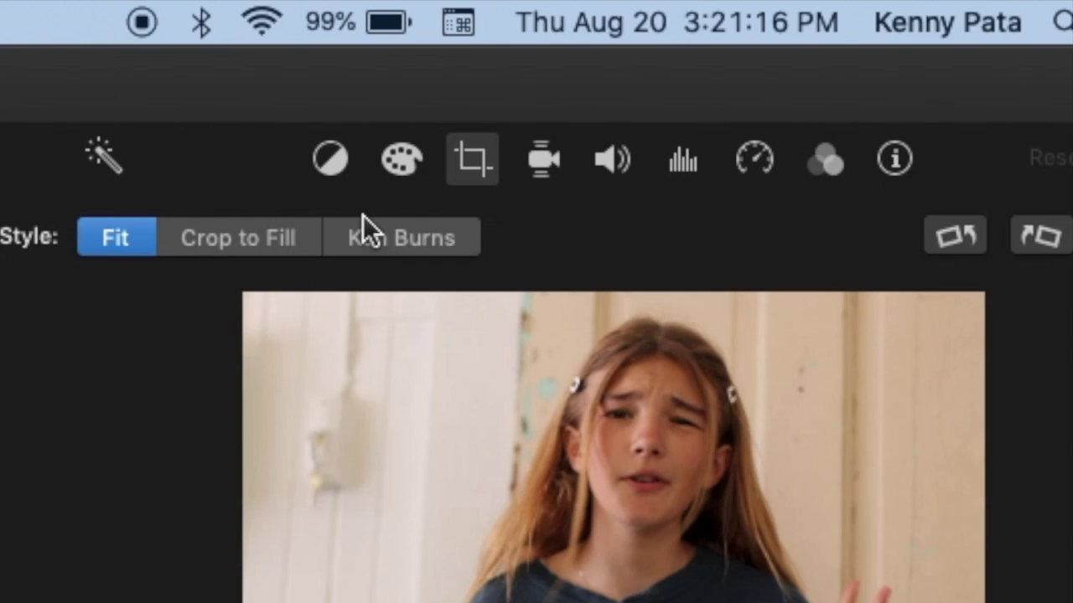
- Apply a Ken Burns zoom-in to the short clip by tightening its End frame, then preview it
click(373, 225)
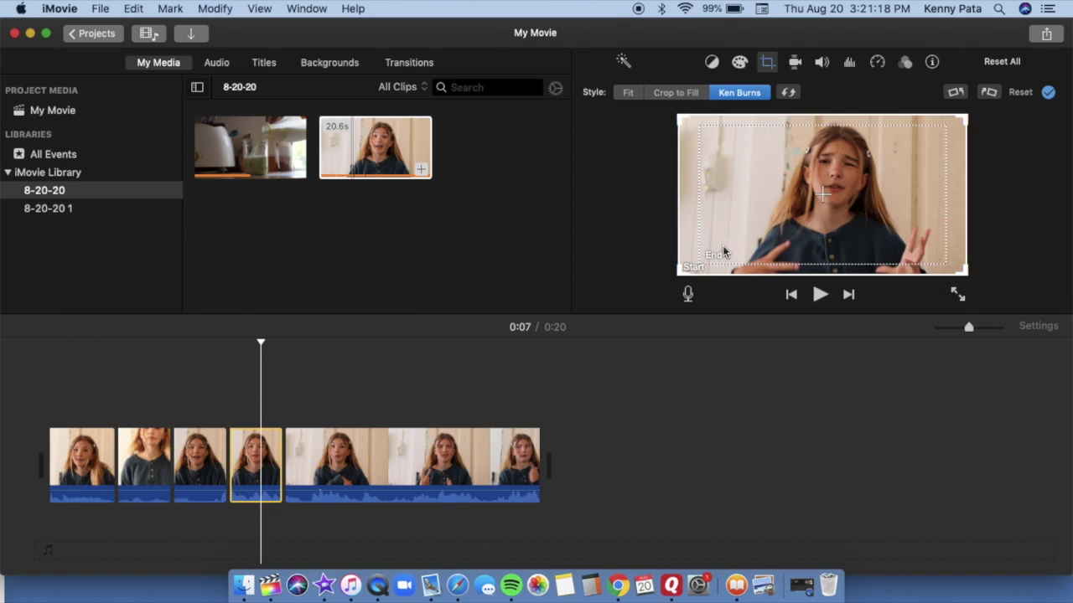
click(720, 248)
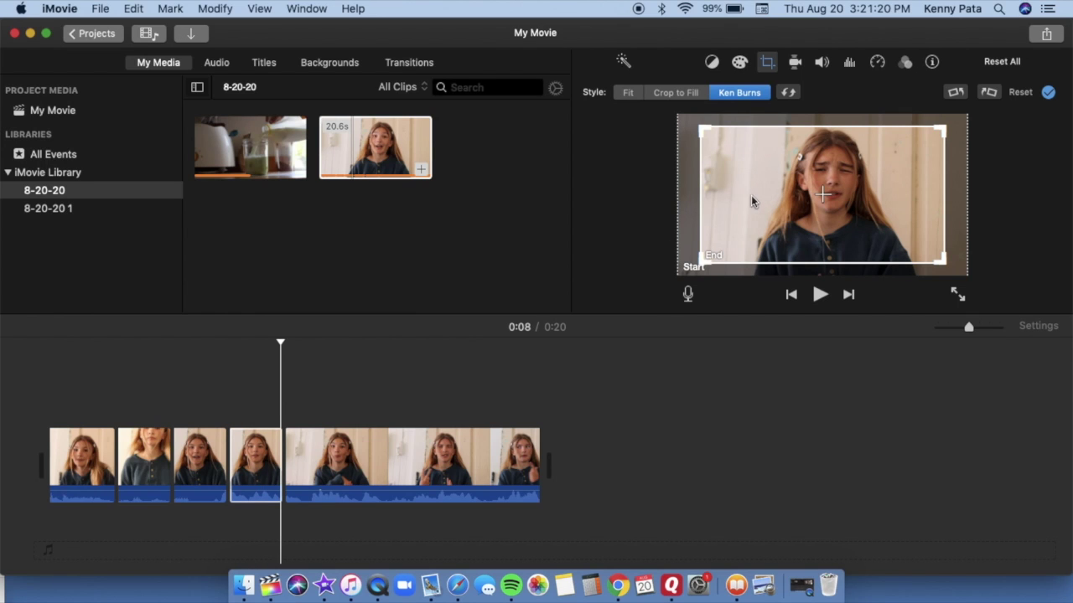
drag(703, 258, 734, 231)
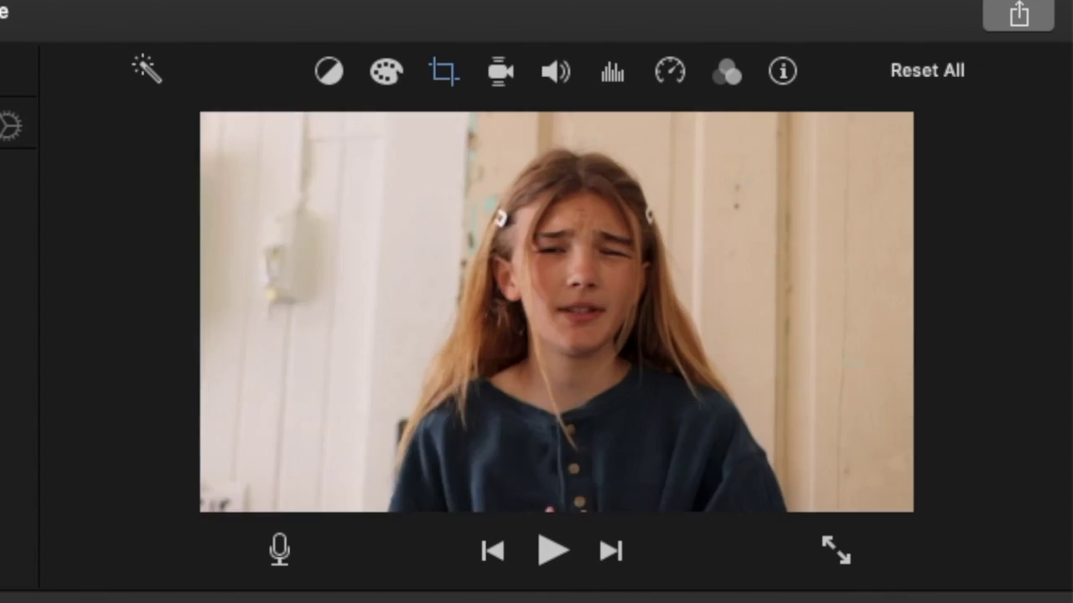
key(space)
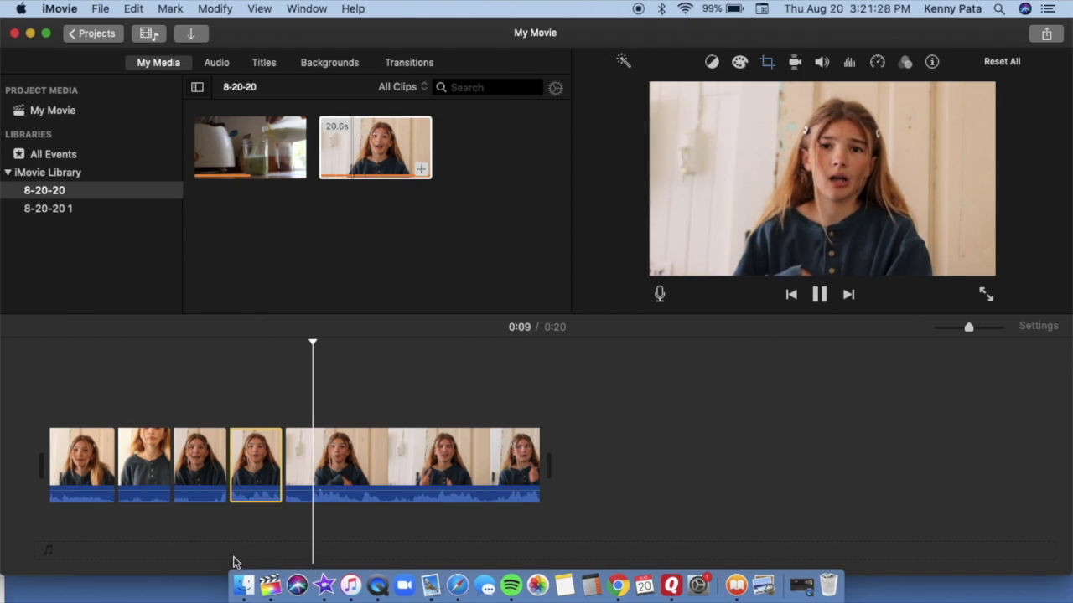
key(space)
- Split off the next clip and give it a Ken Burns zoom with start and end swapped to zoom out
key(super+b)
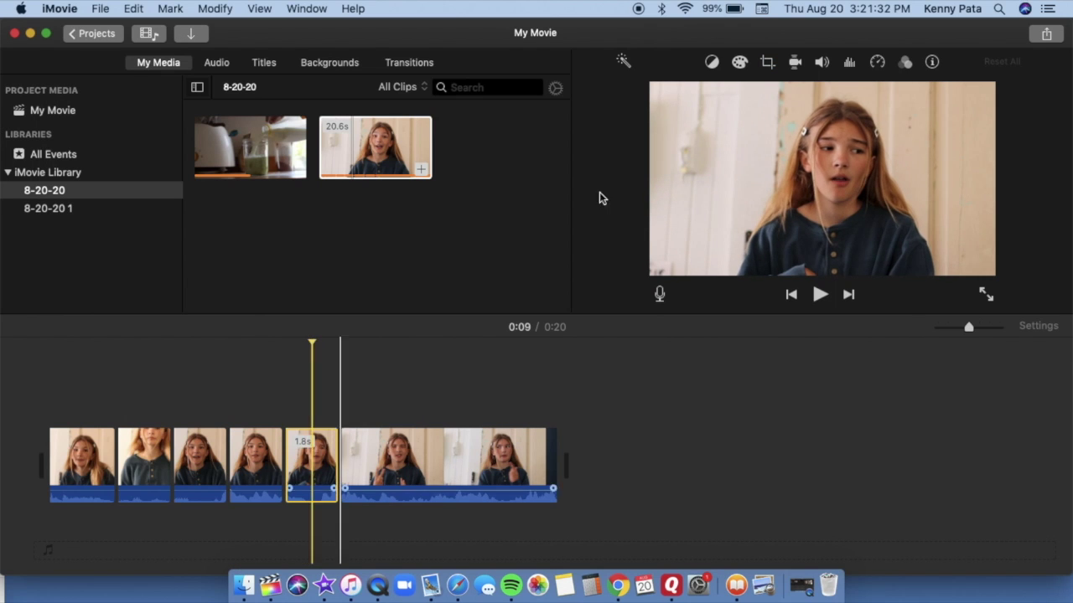
click(770, 64)
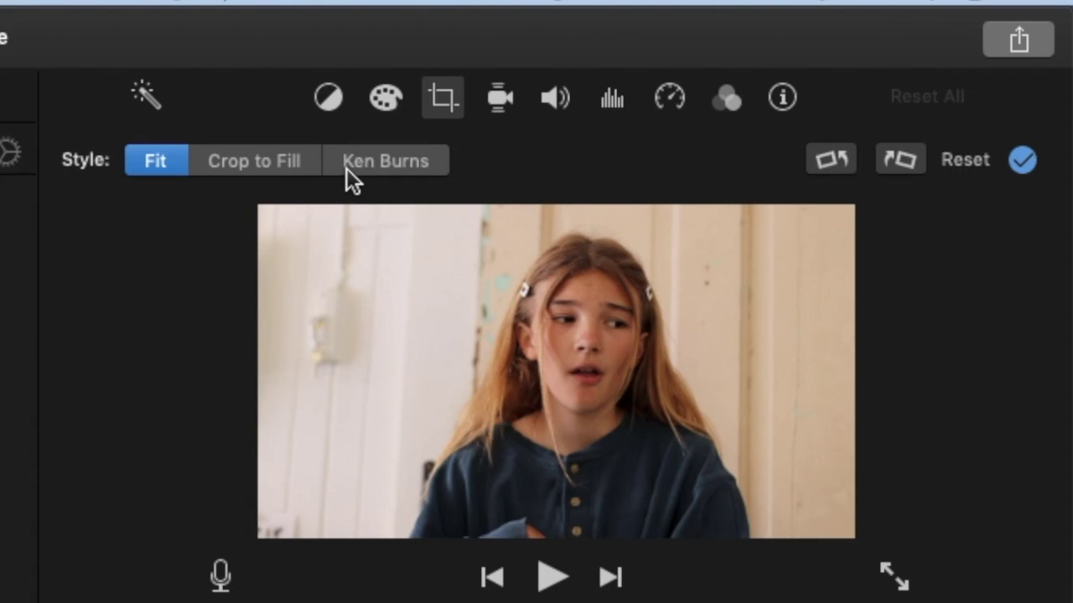
click(346, 167)
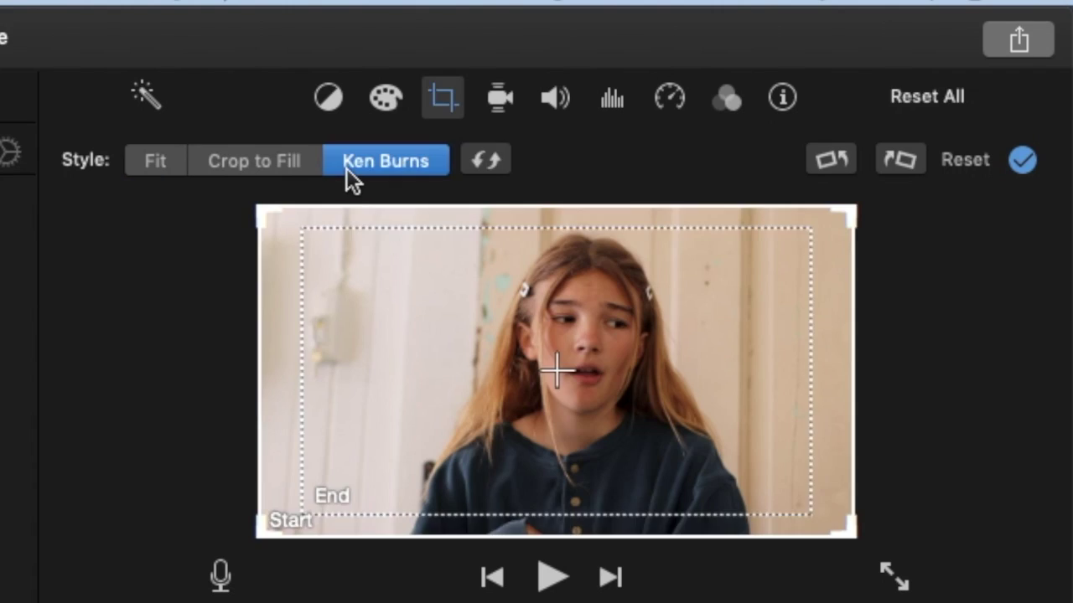
click(494, 161)
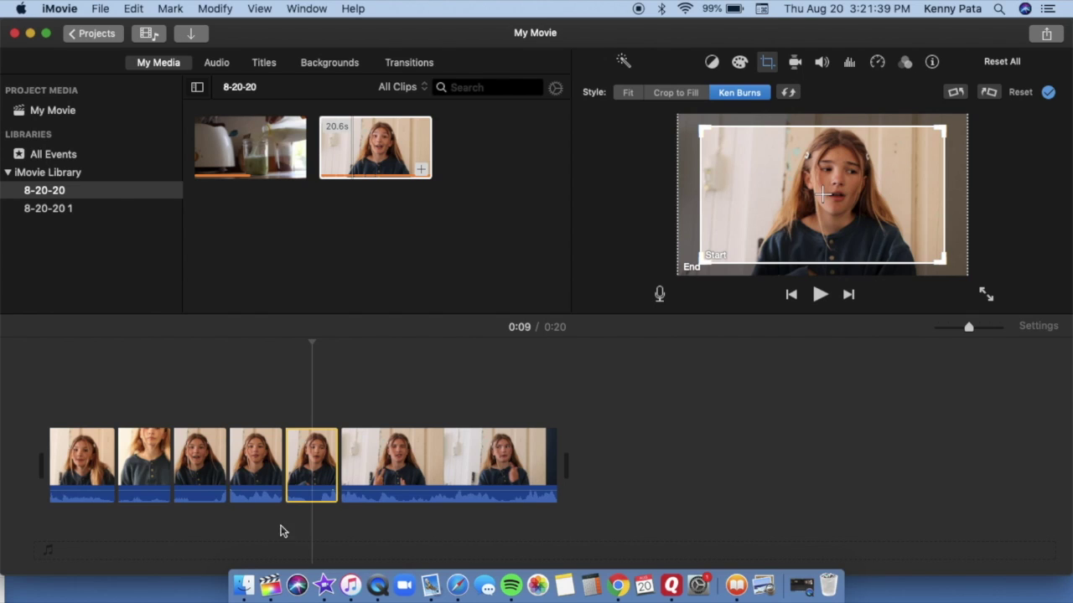
key(space)
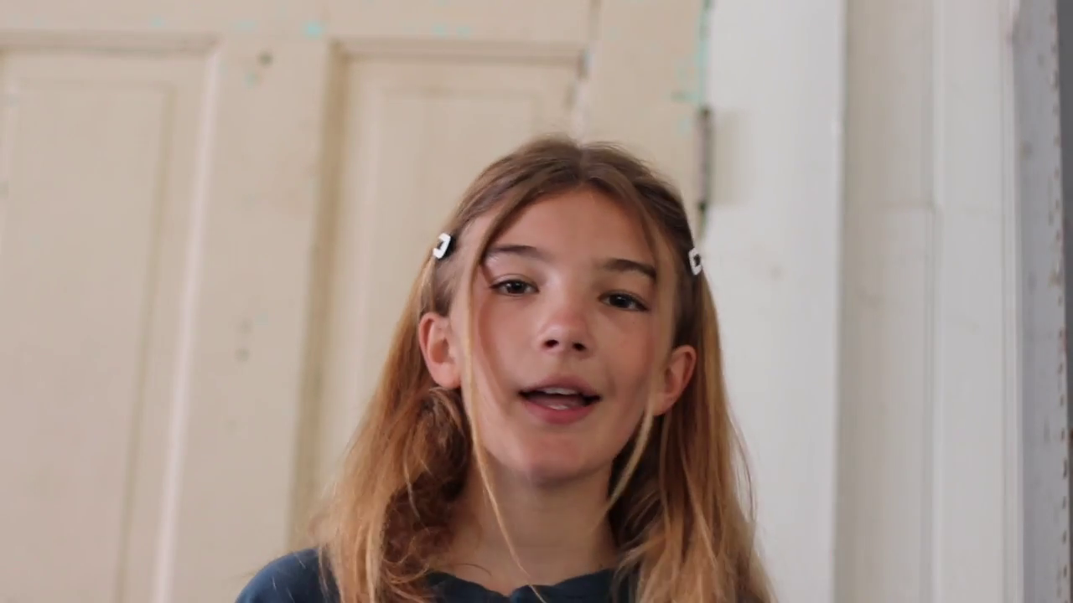
click(269, 67)
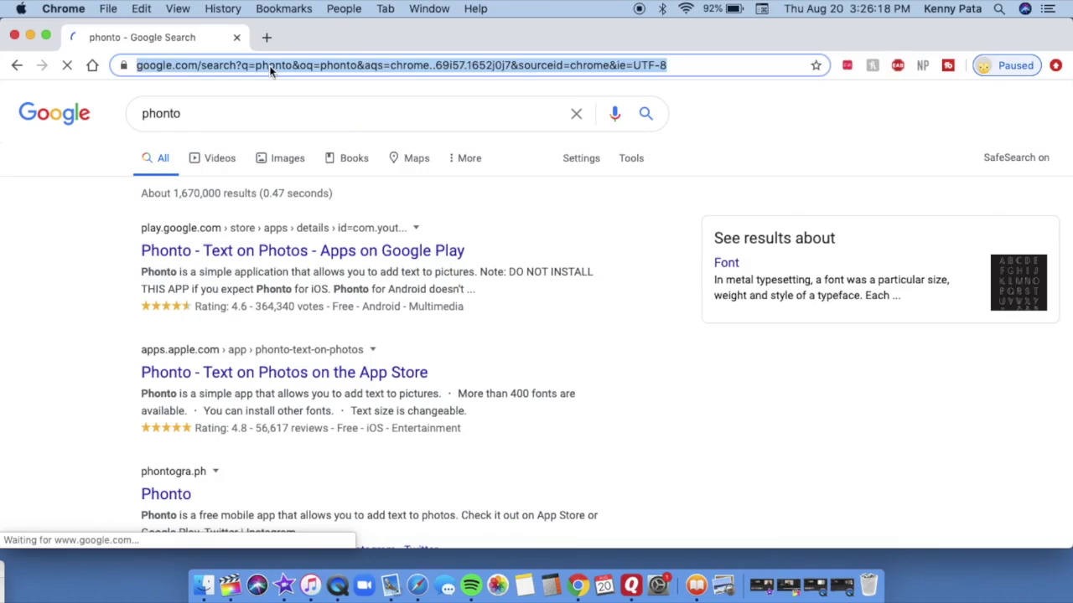
- Enter canva in Chrome's address bar and open the 'Untitled design - 2560px × 1440px' suggestion
text(canc)
key(BackSpace)
key(BackSpace)
key(BackSpace)
key(BackSpace)
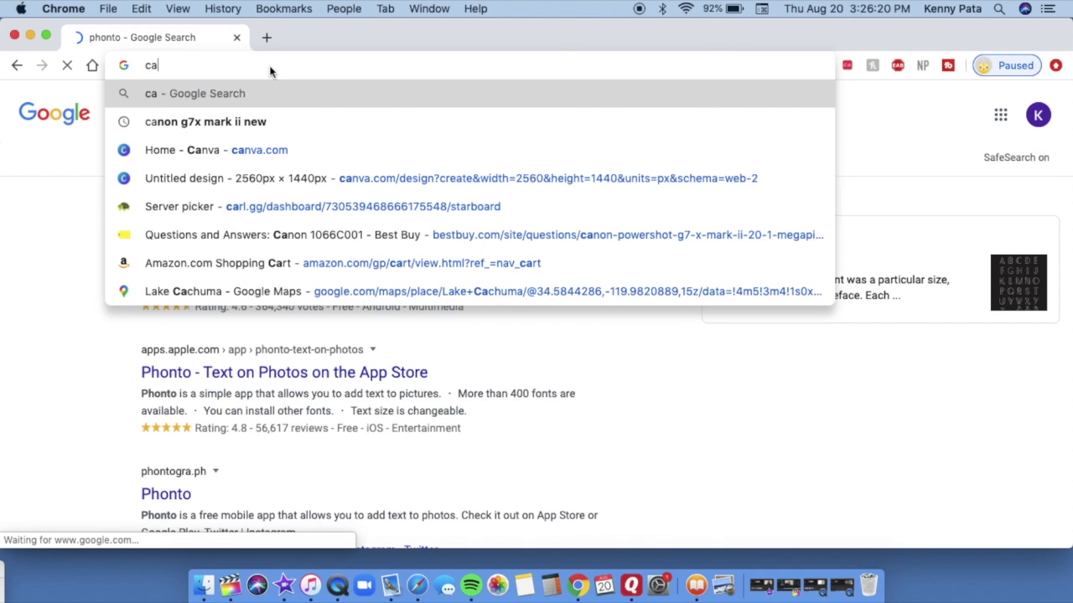
text(canva)
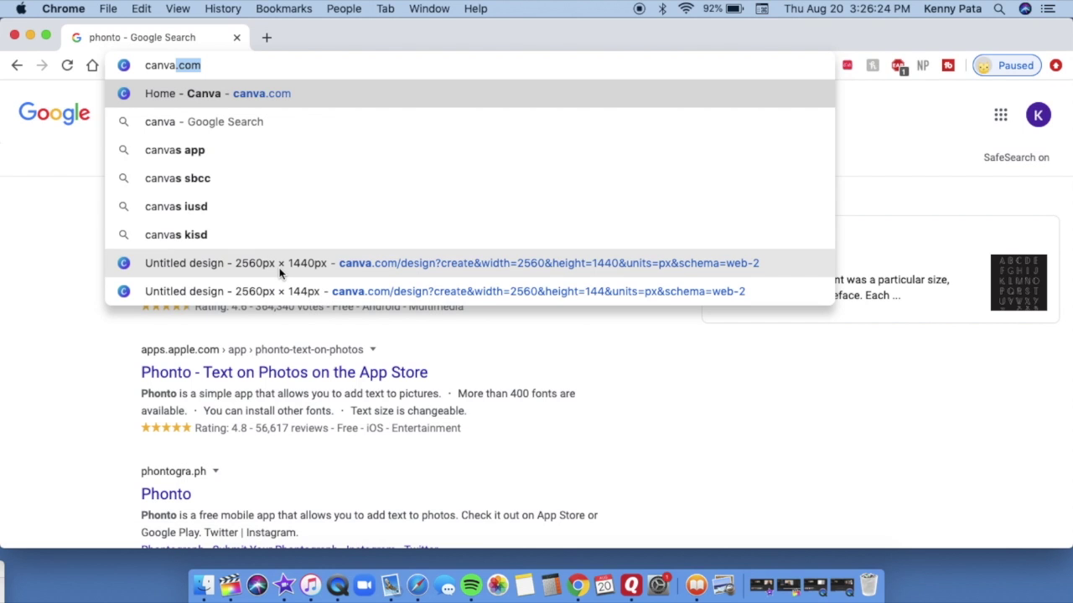
click(281, 265)
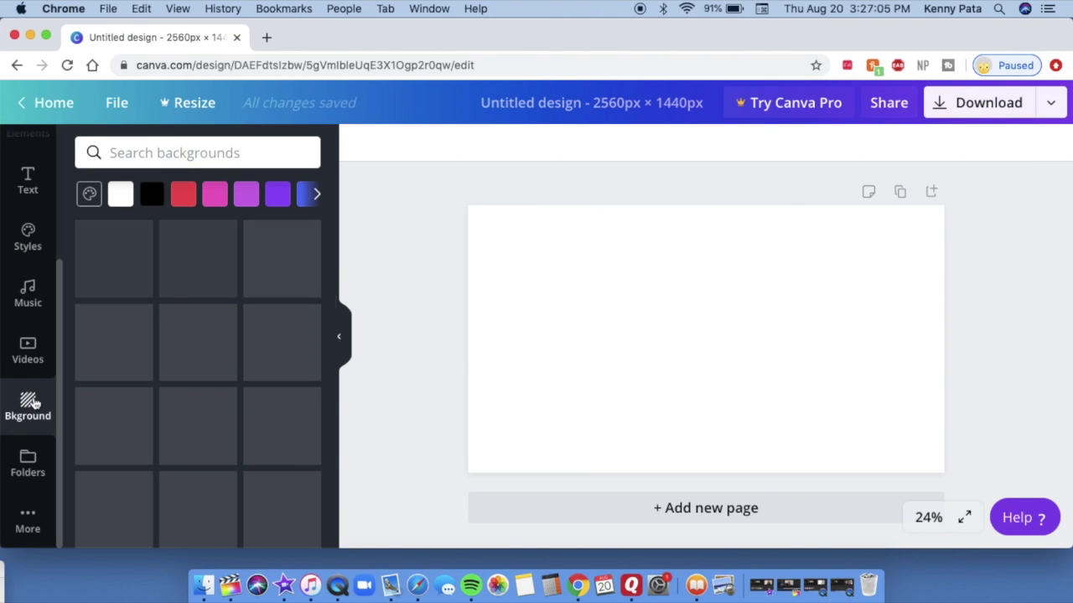
- Make the Canva design background green and browse the recently used text styles
click(316, 195)
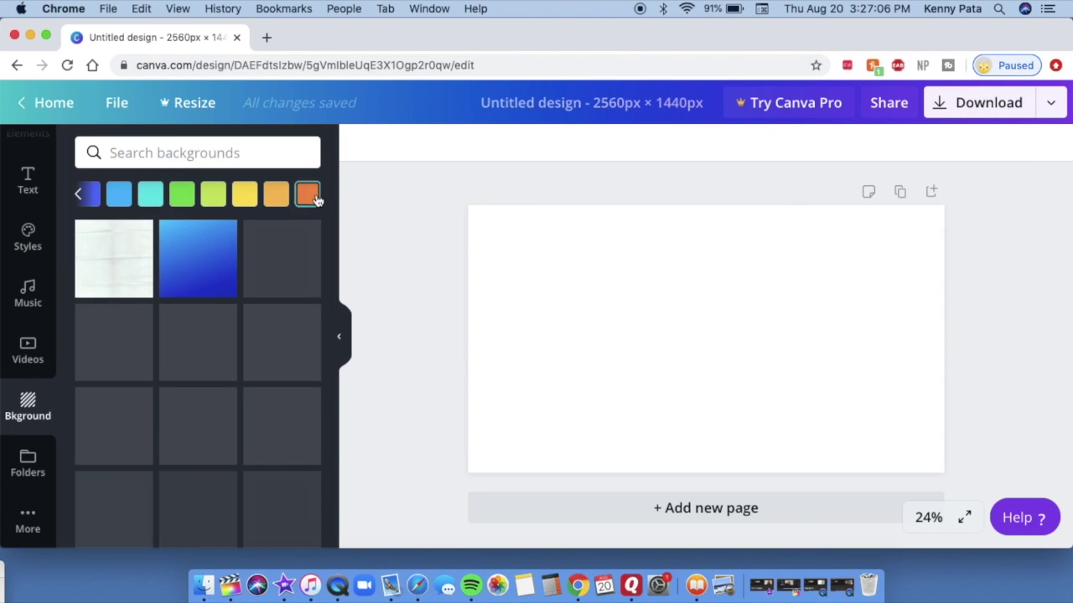
click(184, 201)
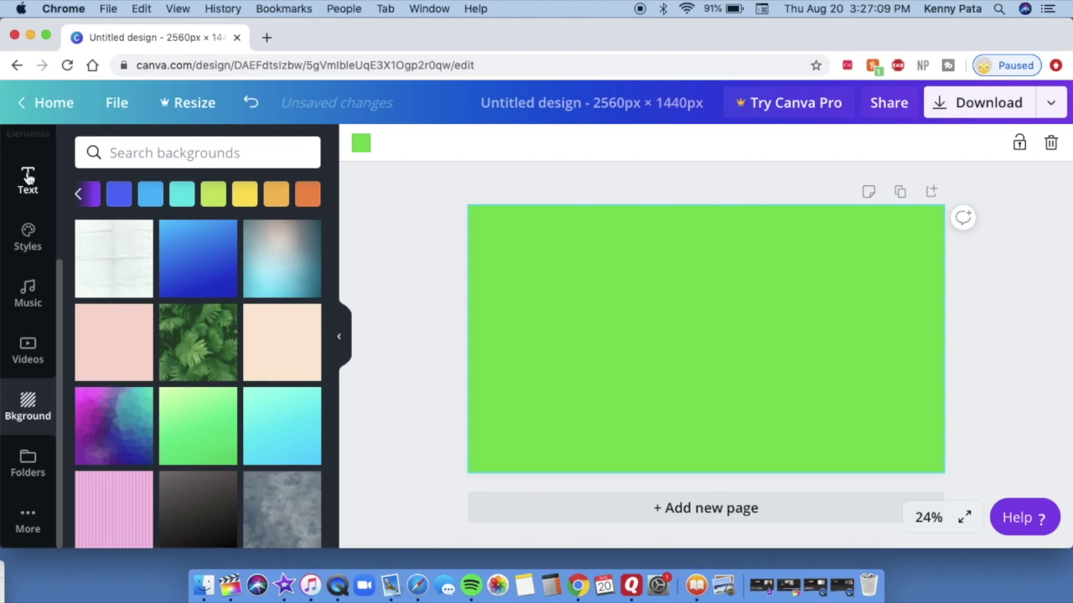
click(62, 285)
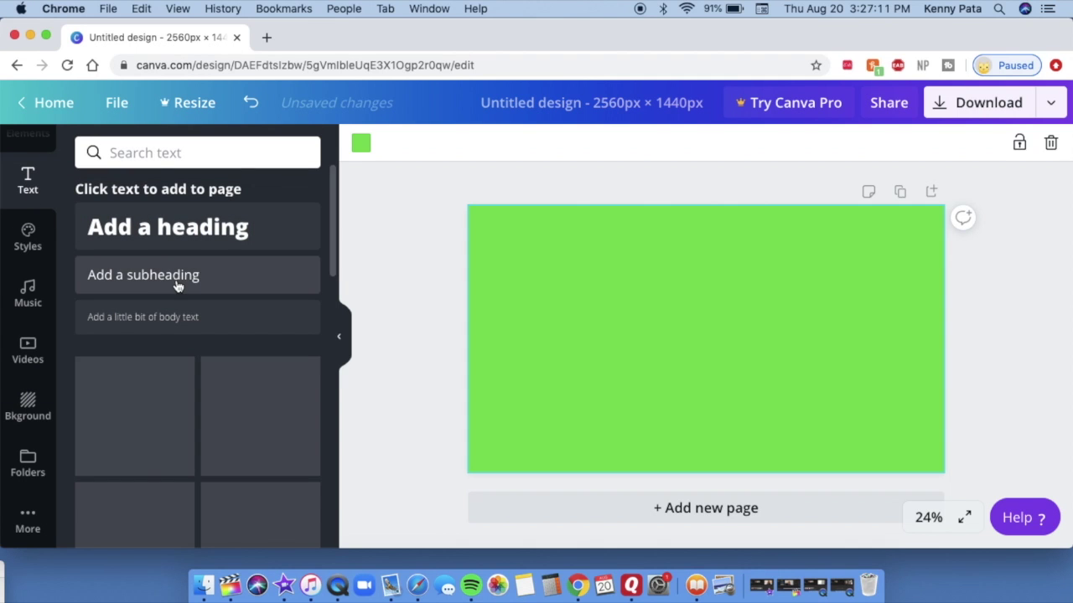
scroll(175, 283, down, 2)
scroll(176, 283, down, 2)
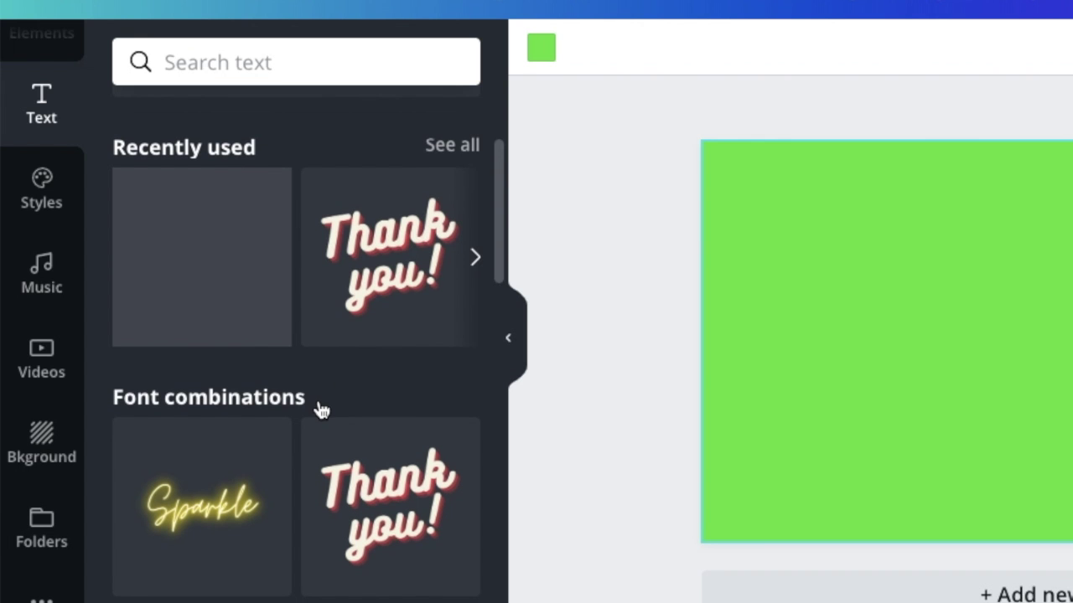
click(475, 257)
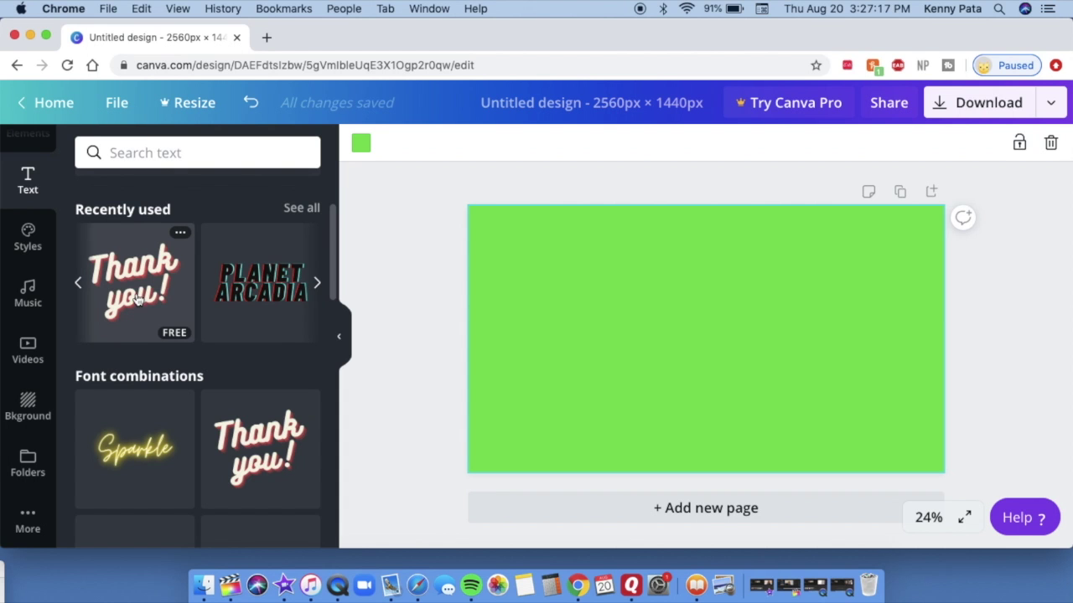
- Add the 'Thank you!' text style, download the design as PNG, and drag the hello! clip above the talking-head clips
drag(137, 302, 541, 313)
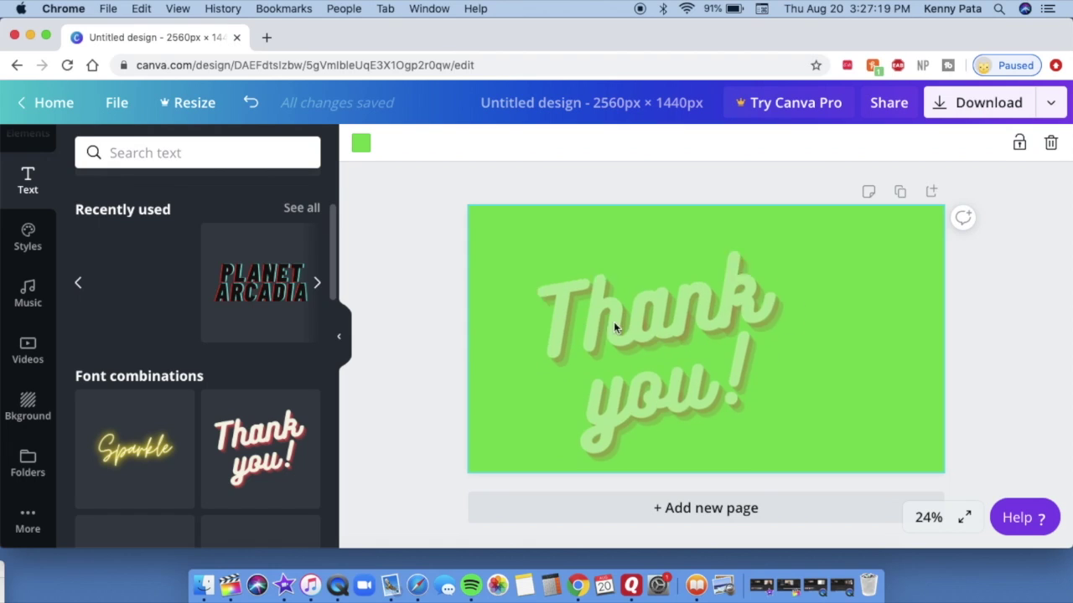
key(Escape)
click(78, 285)
click(147, 293)
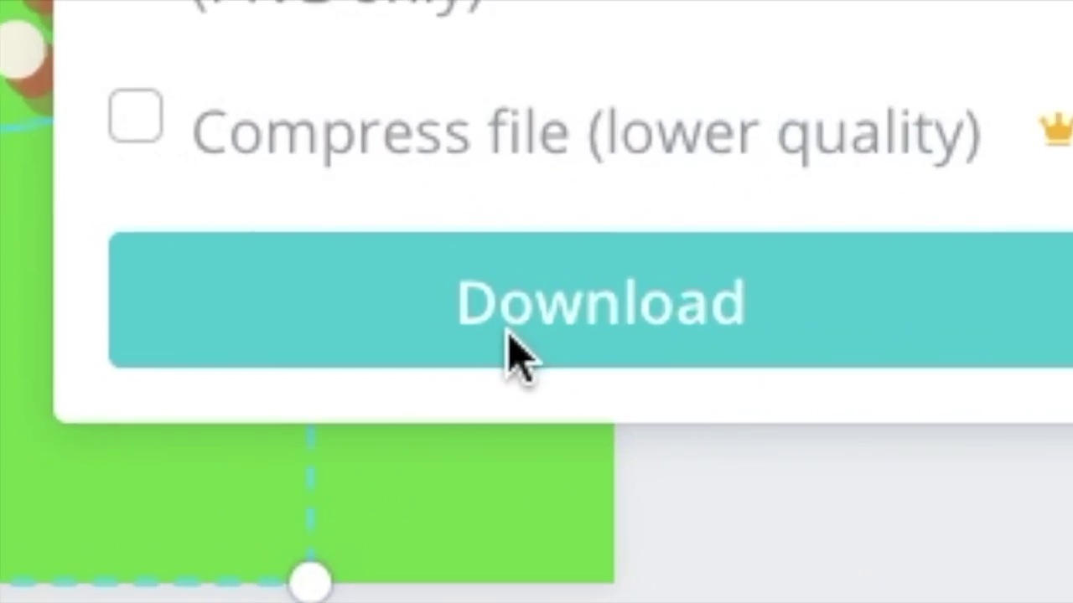
click(751, 381)
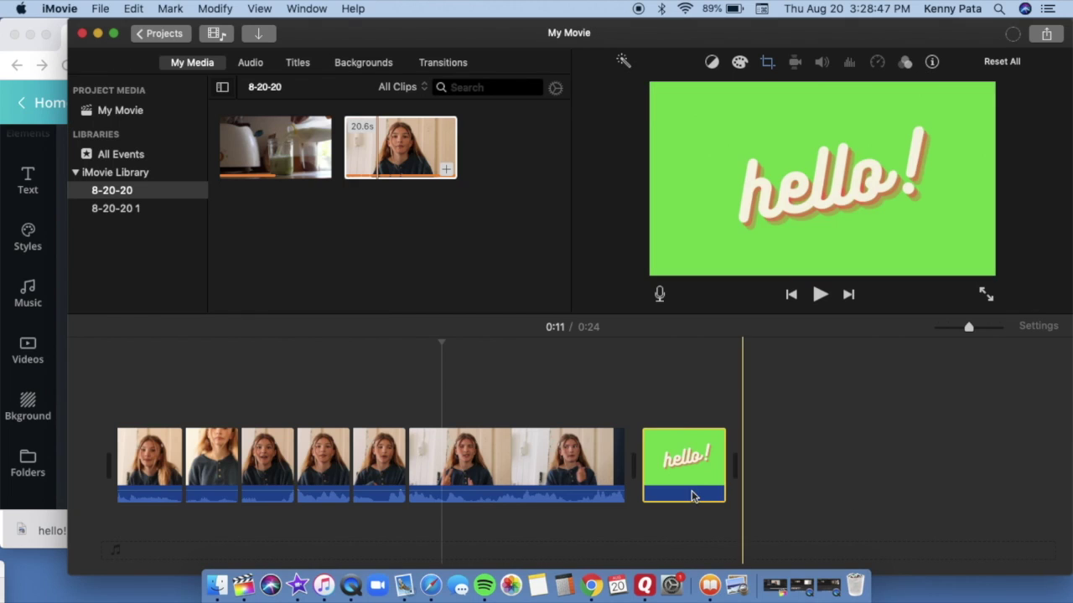
drag(692, 496, 442, 399)
- Drop the hello! title on the connected track, crop it to Fit, and set its overlay to Green/Blue Screen
click(459, 394)
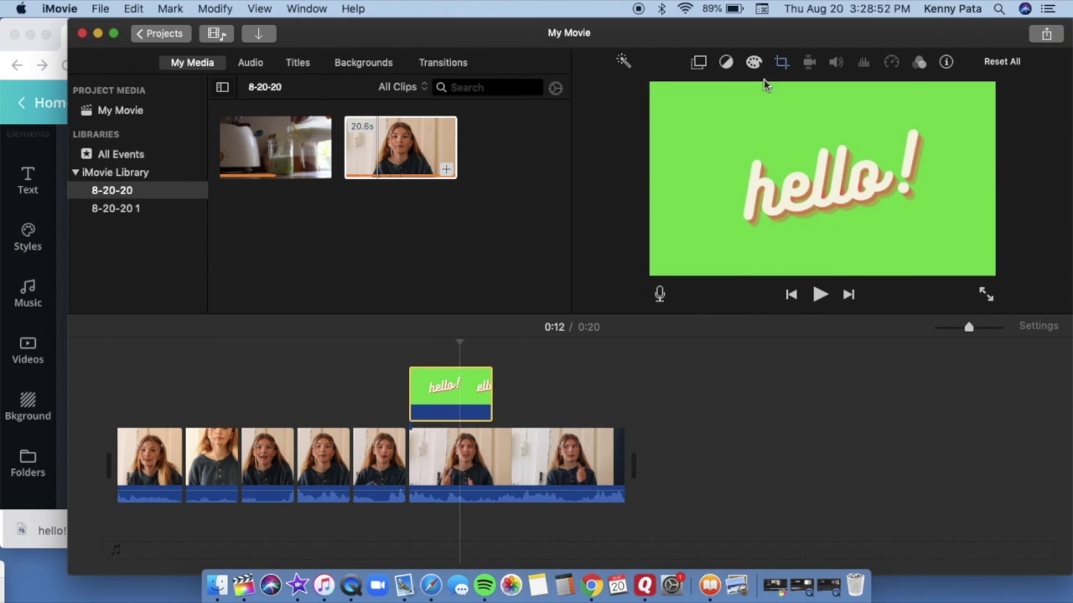
click(782, 61)
click(628, 94)
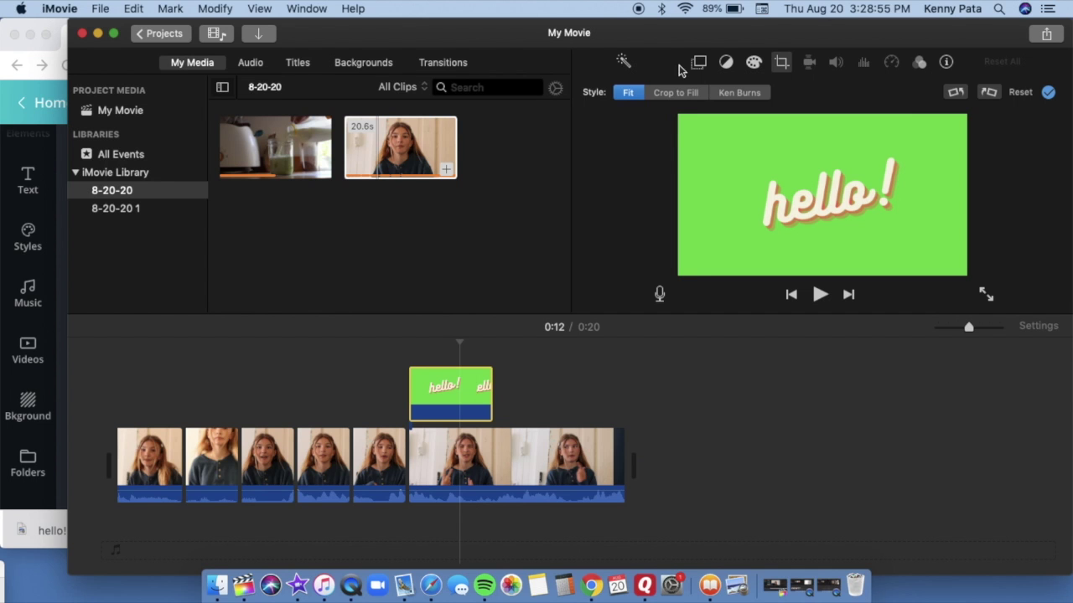
click(279, 134)
click(649, 88)
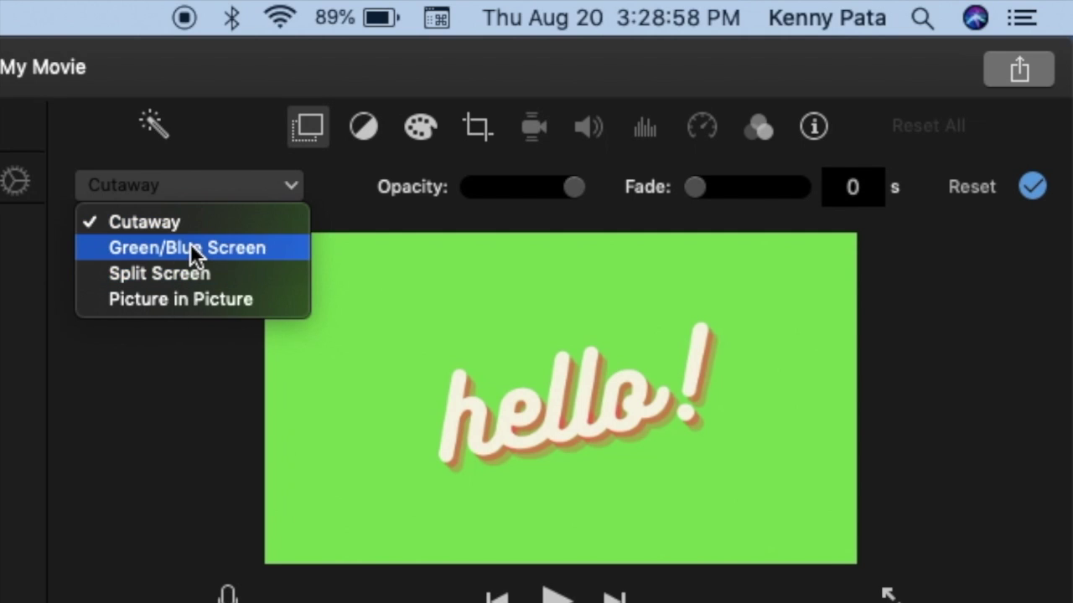
click(190, 246)
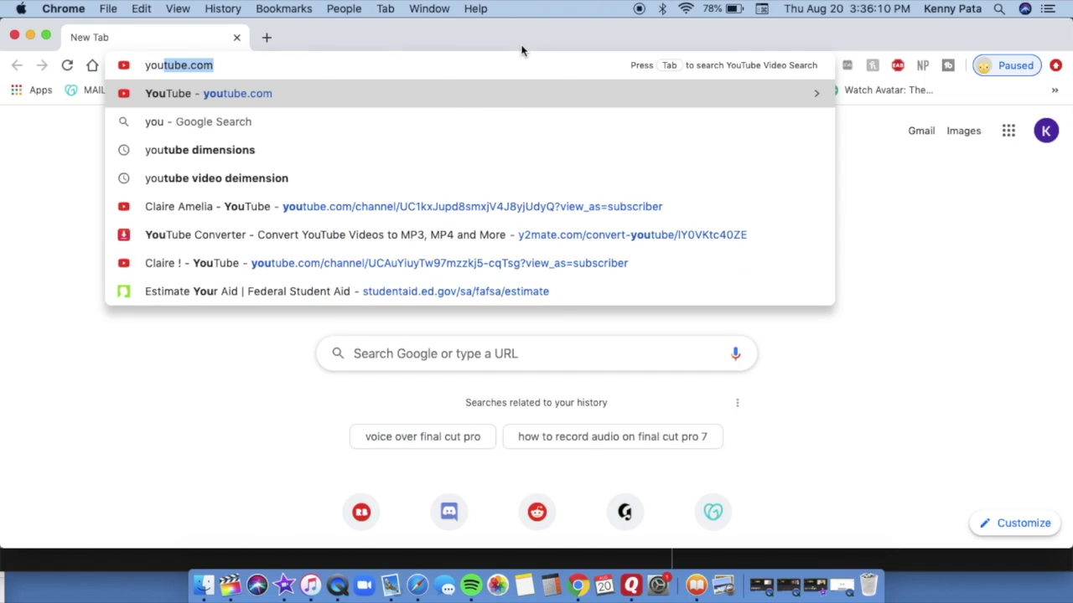
- Load youtube.com in Chrome
key(Return)
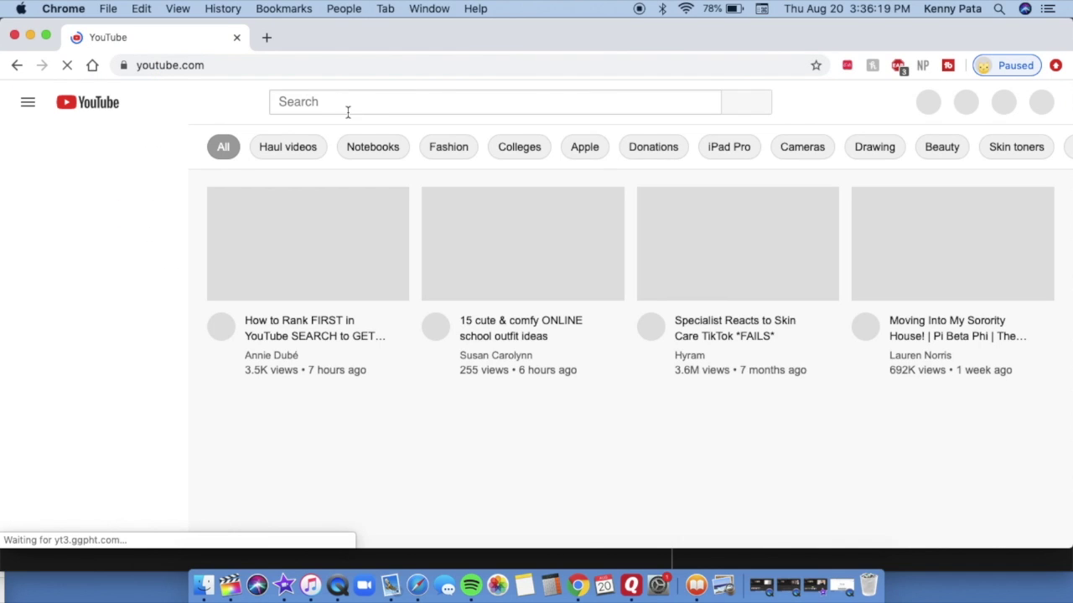
- Search YouTube for 'aesthetic greenscreens' and open the Aesthetic green screen overlay PACK video
text(aesthe)
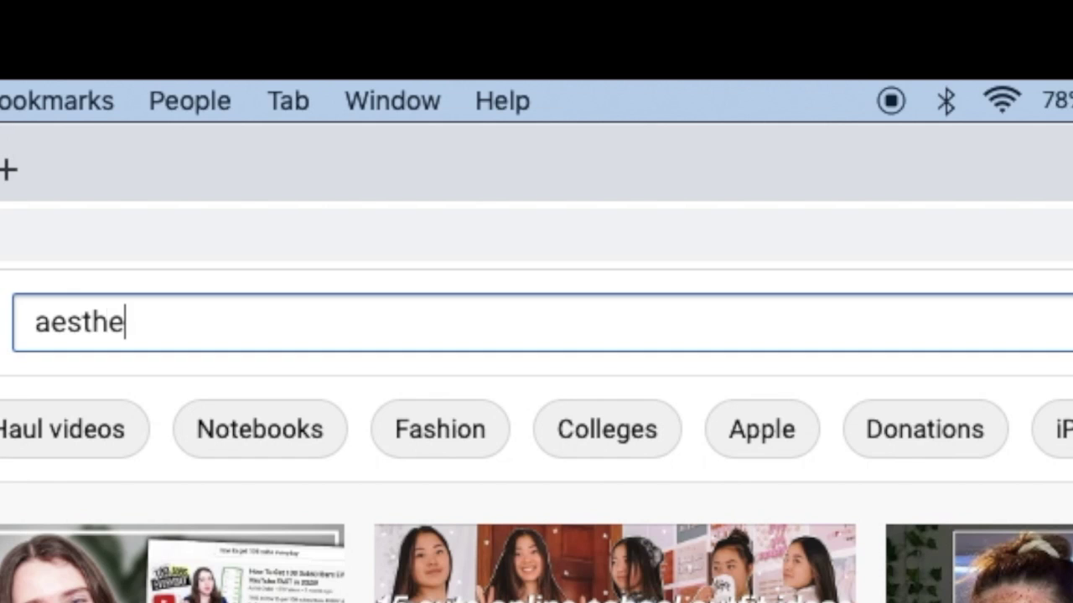
text(tic green)
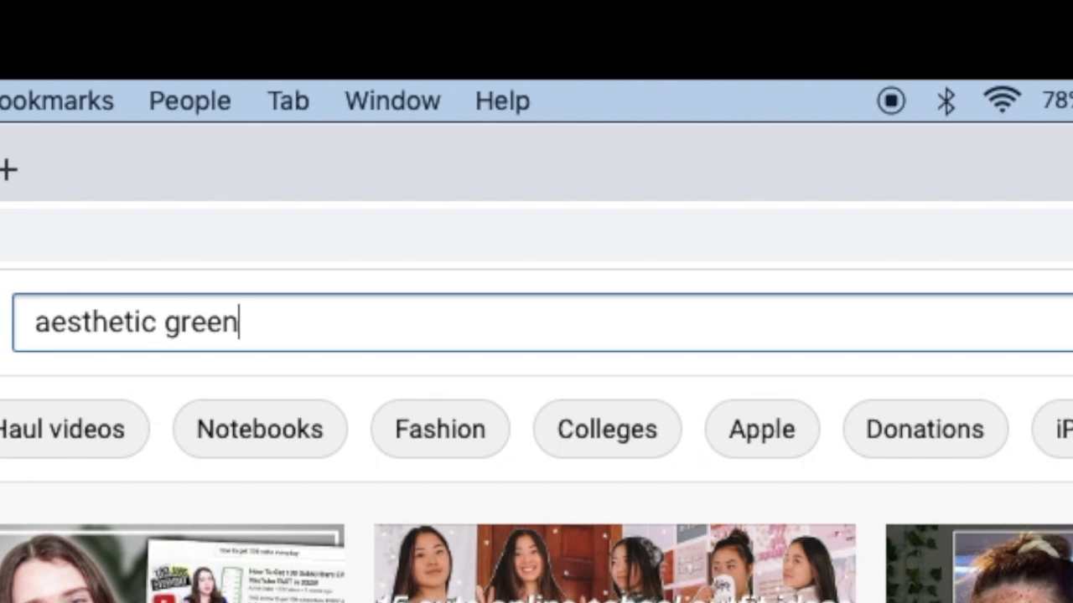
text(scree)
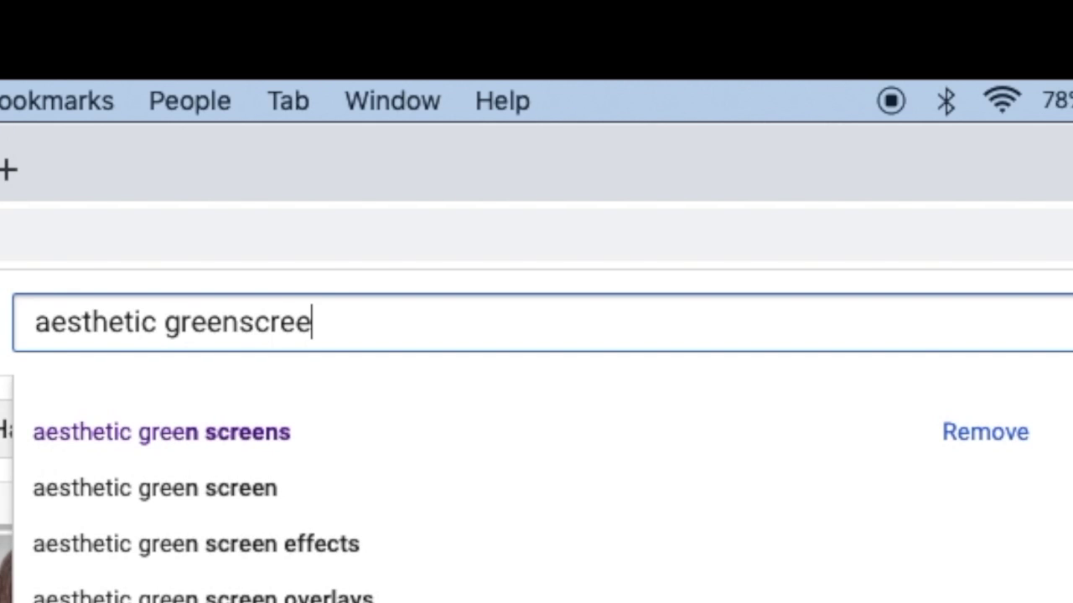
text(ns)
key(Return)
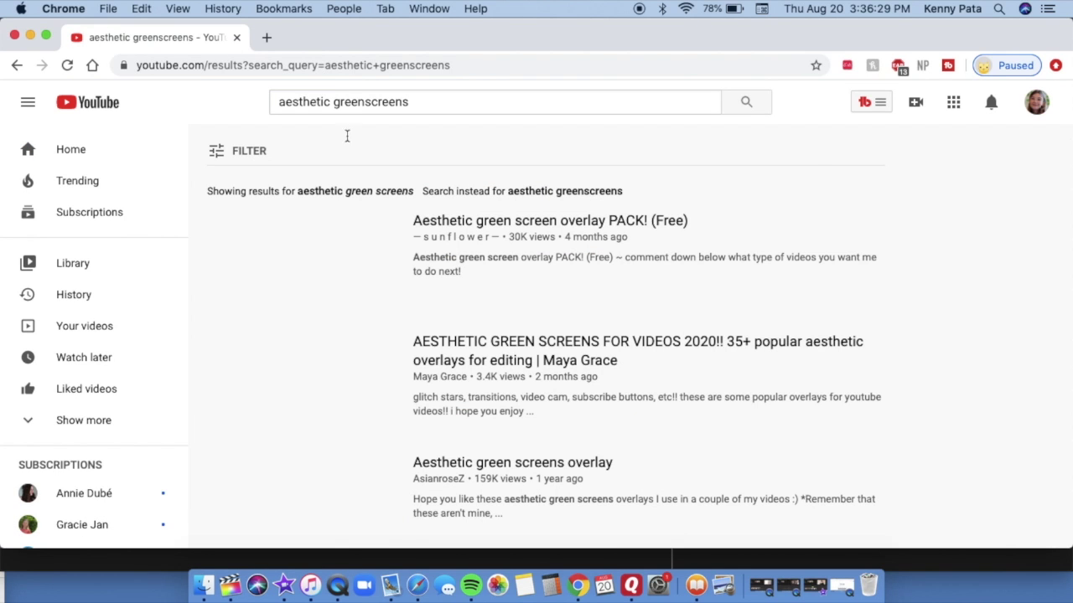
click(325, 268)
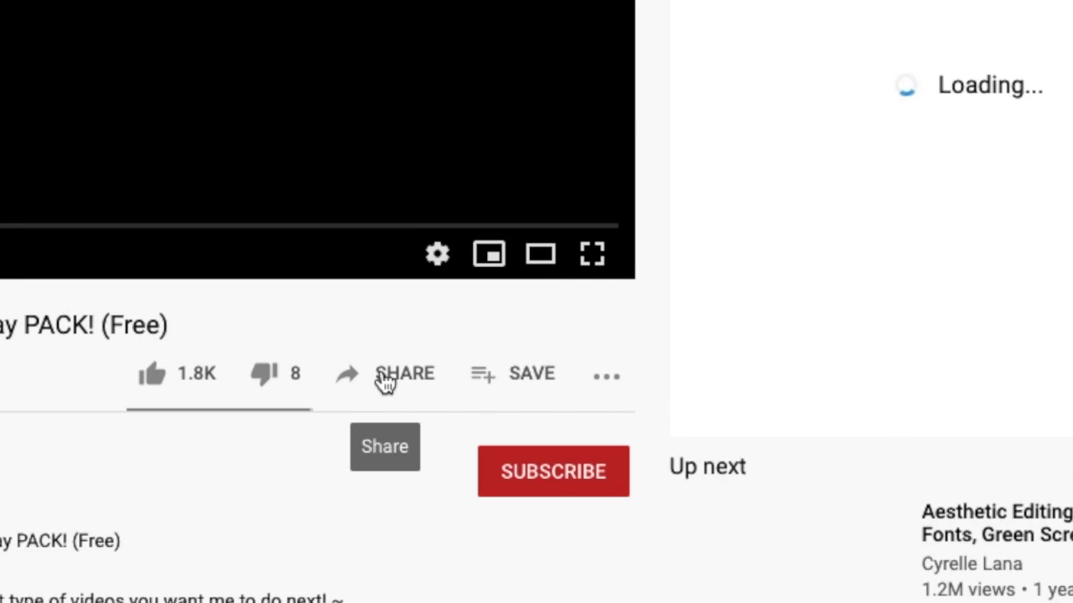
- Copy the video's share link and open a new browser tab
click(385, 381)
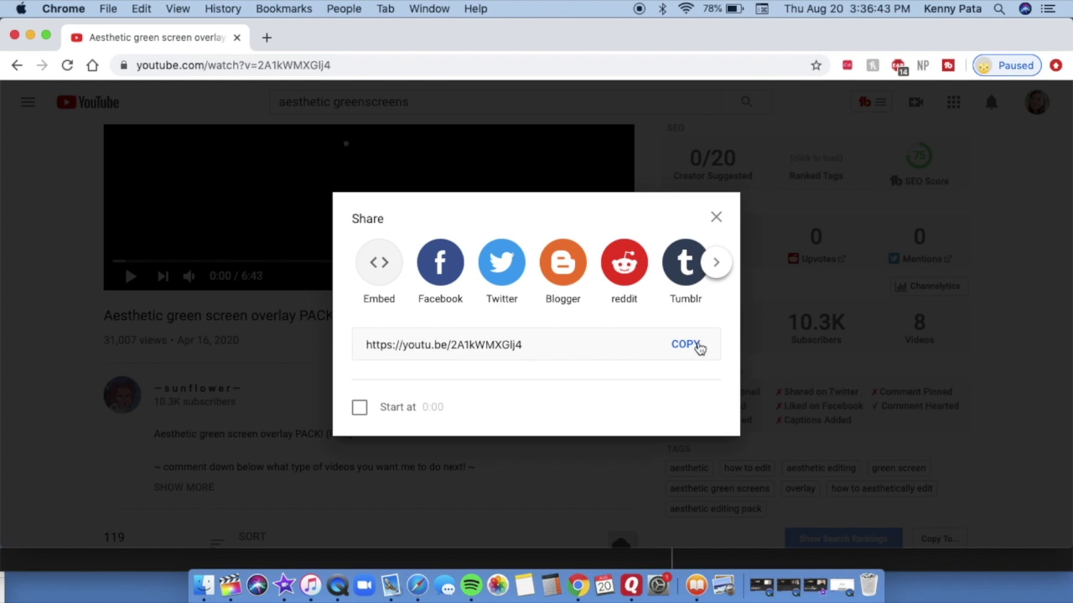
click(697, 346)
click(267, 36)
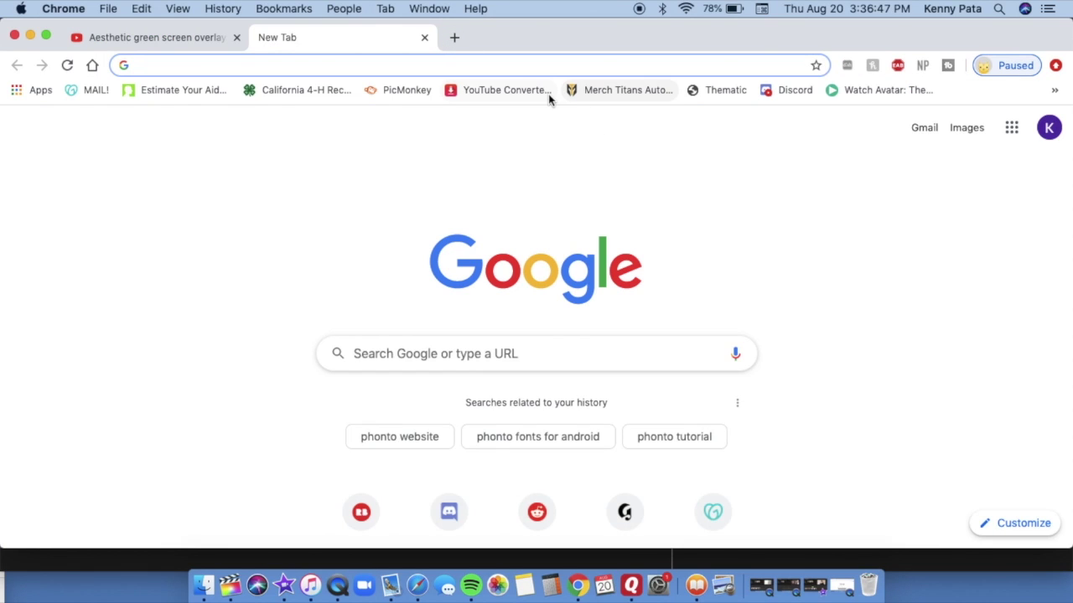
- Paste the overlay pack link into the y2mate YouTube converter and download the 720p mp4
click(533, 94)
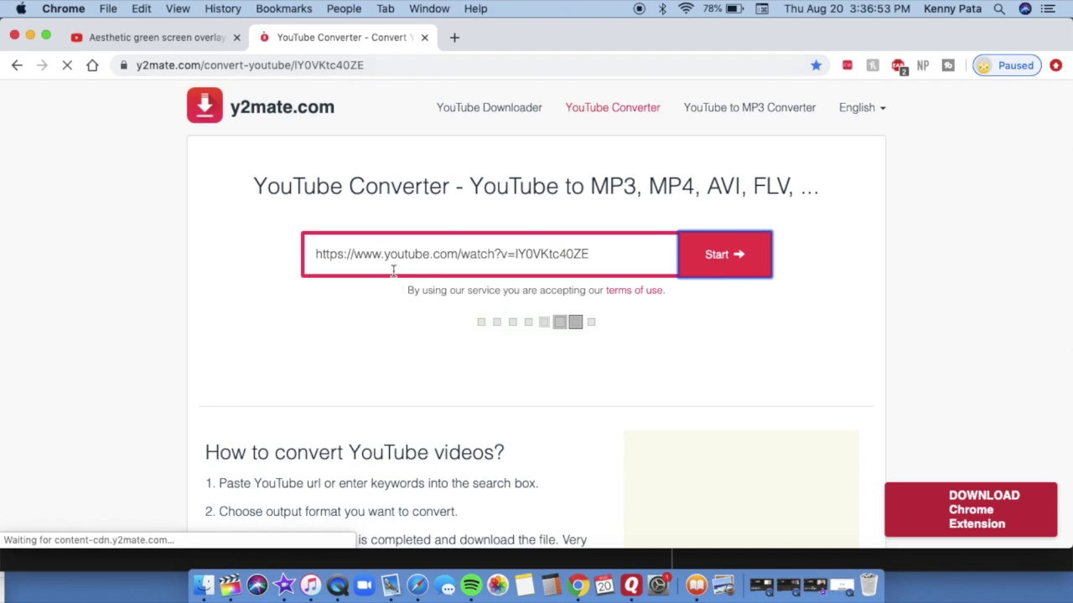
drag(606, 259, 352, 249)
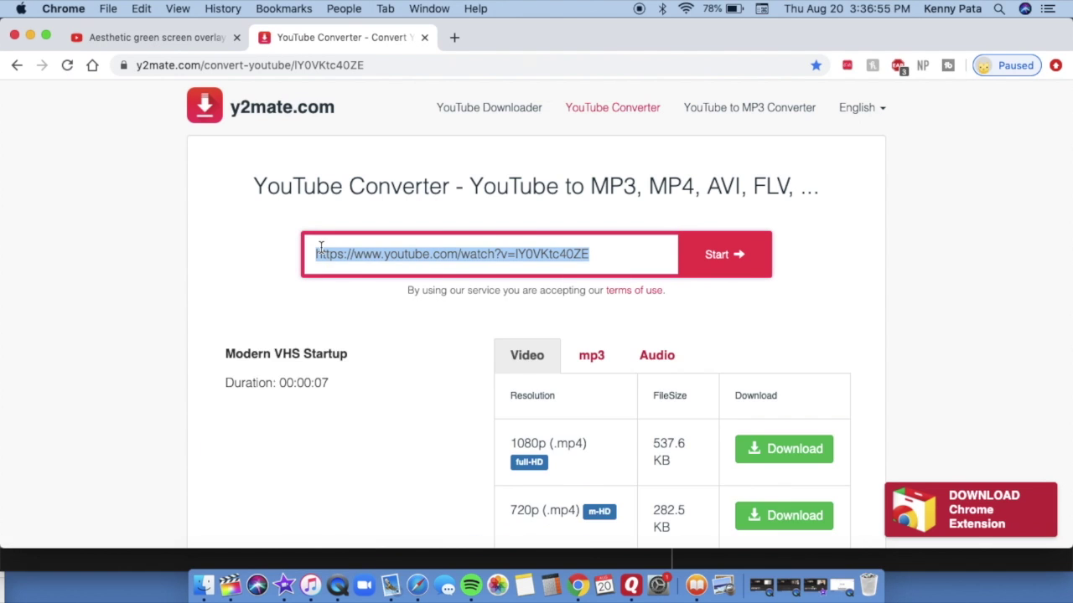
key(super+v)
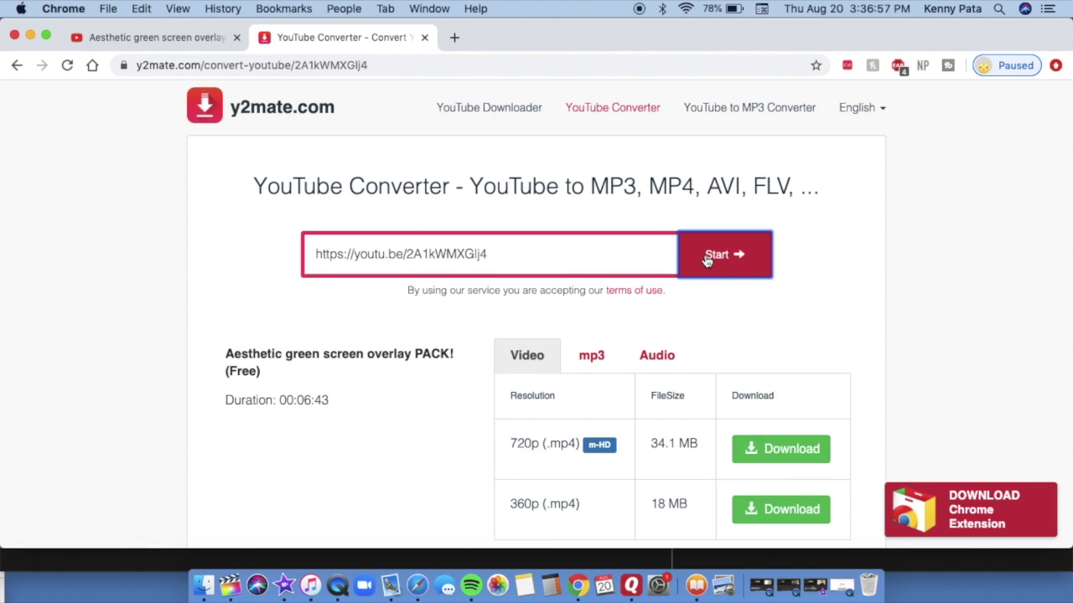
click(705, 259)
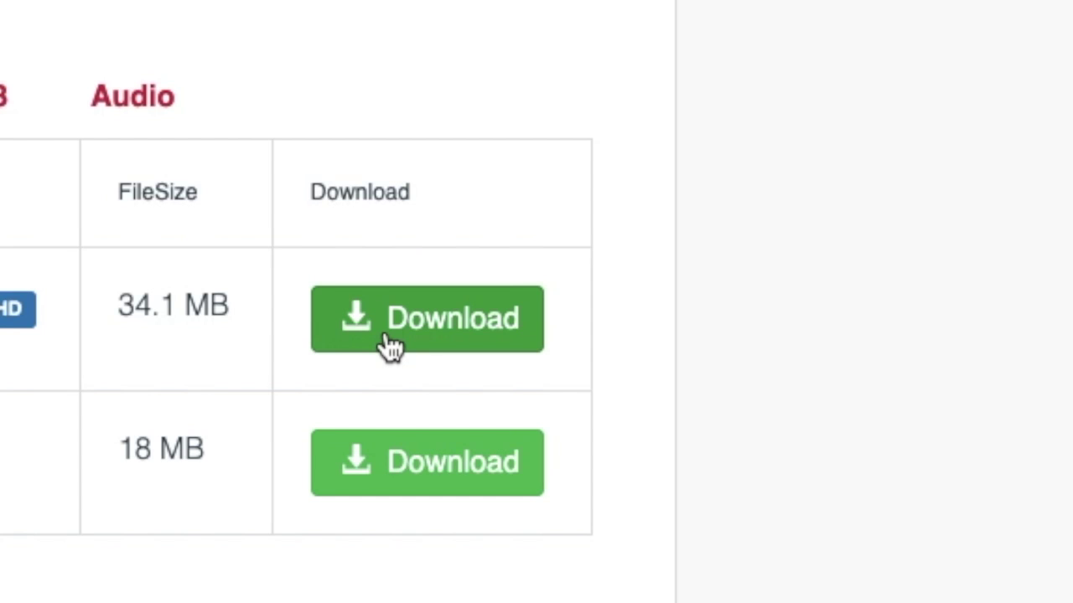
click(382, 343)
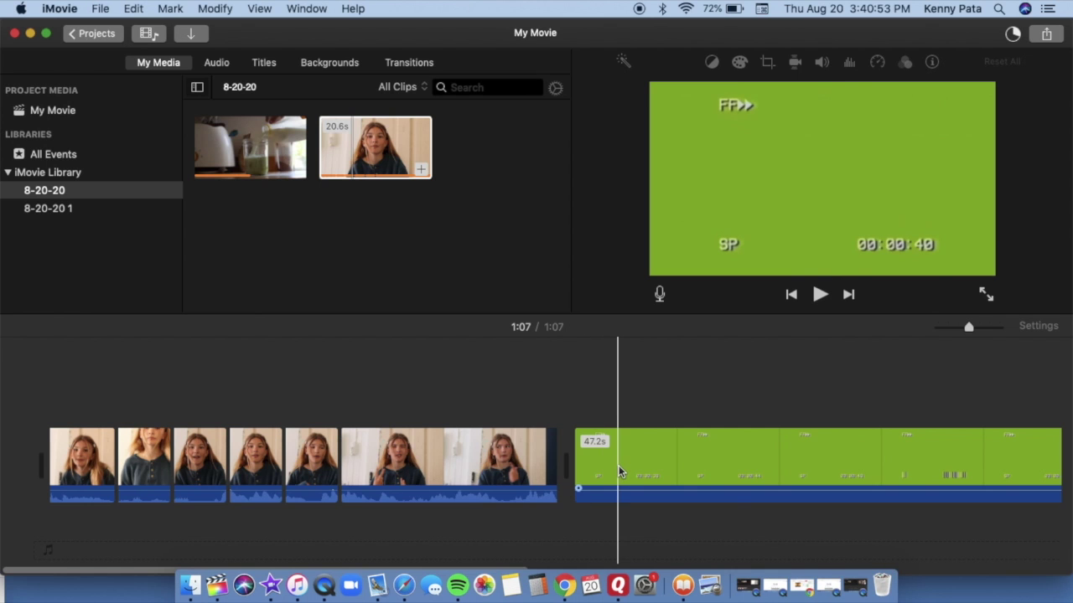
- Place the VHS green-screen clip above the talking-head clips with Green/Blue Screen keying, and preview it from 0:09
drag(620, 472, 394, 370)
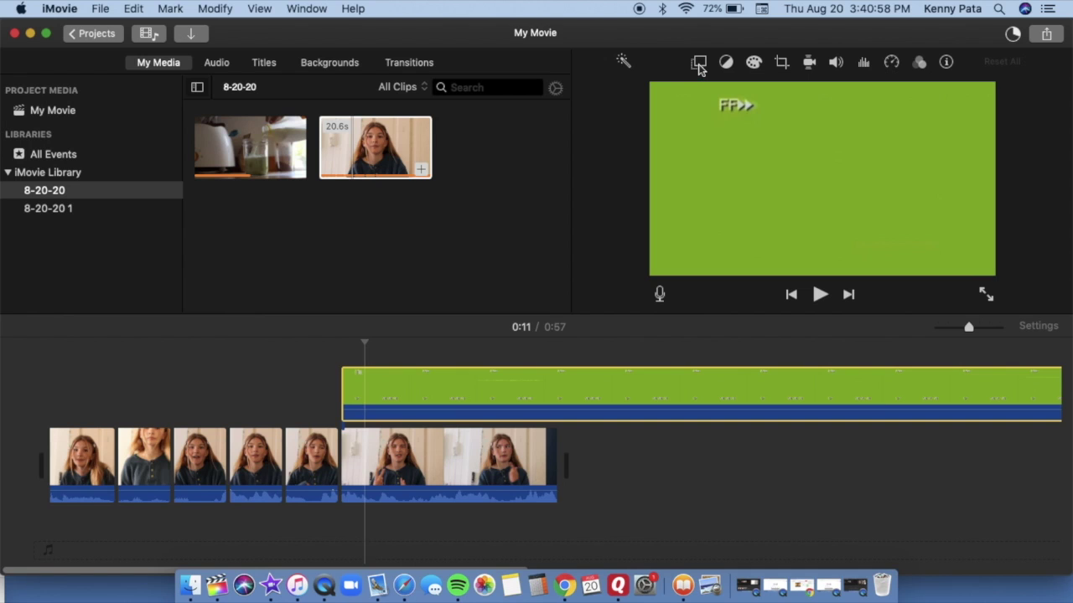
click(699, 65)
click(637, 91)
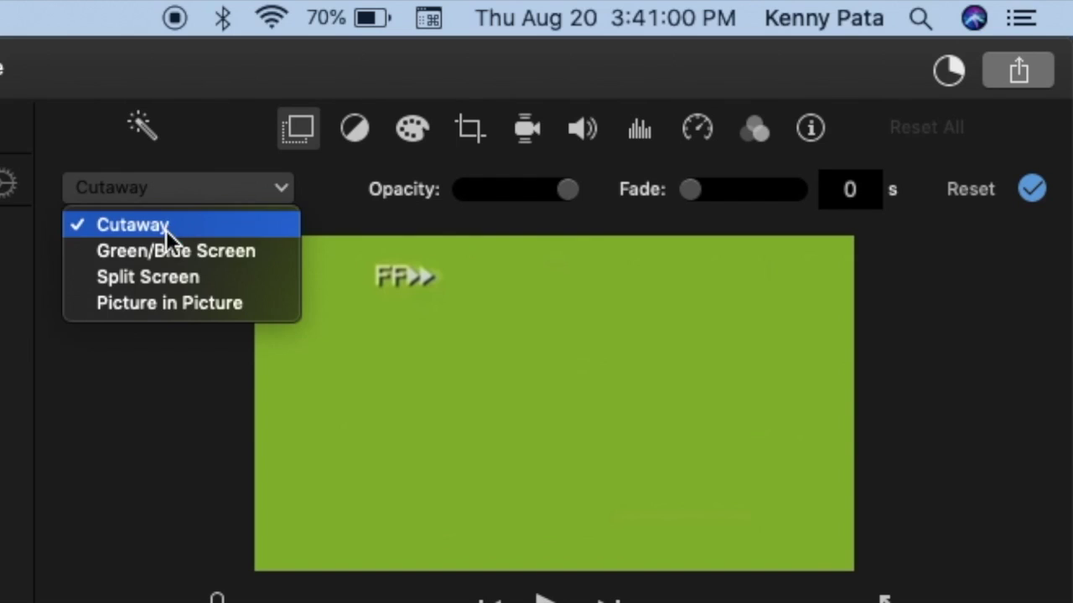
click(634, 119)
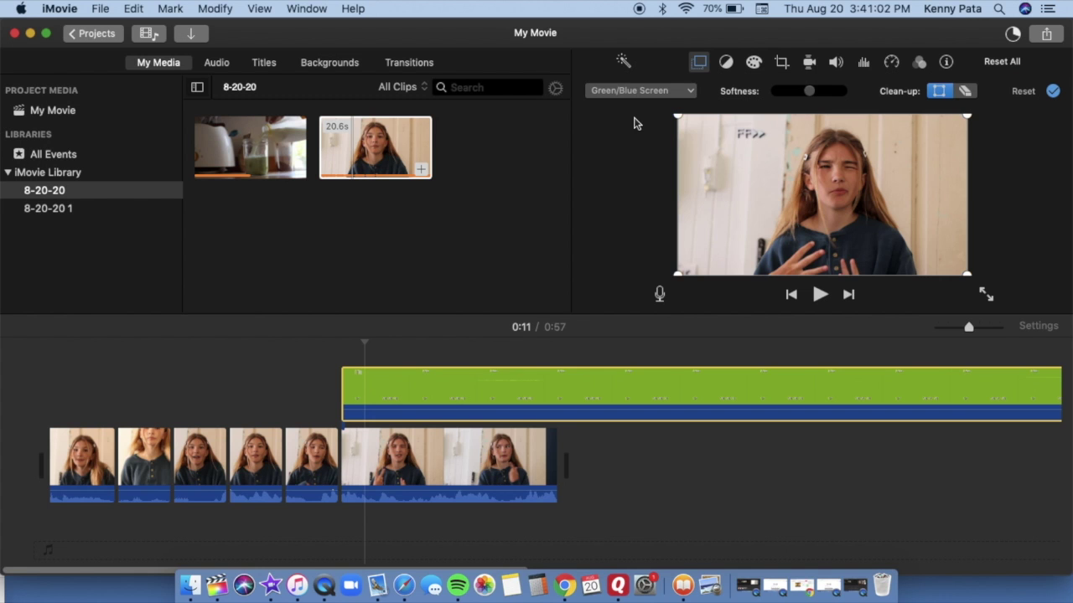
click(323, 346)
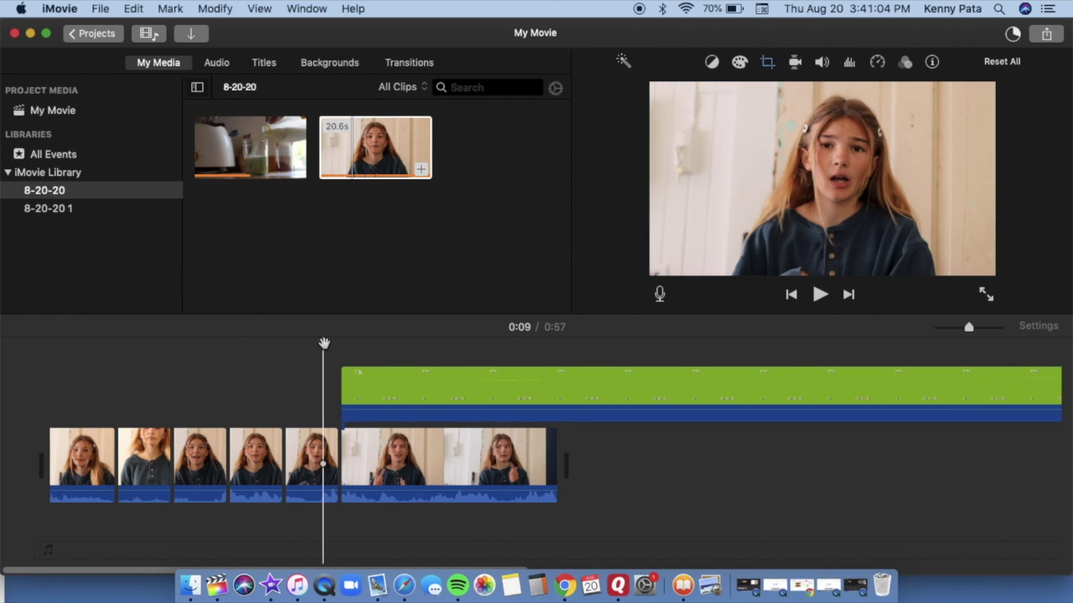